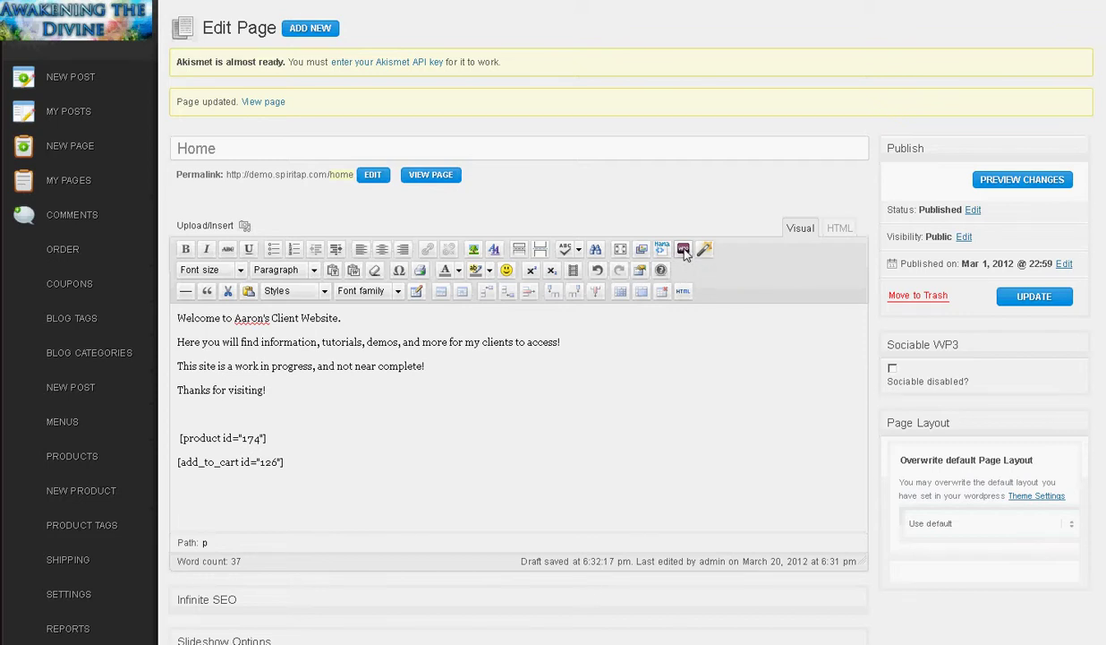
Insert an empty Product by SKU/ID shortcode, [product id="" sku=""], from the WooCommerce shortcode menu
left_click(683, 249)
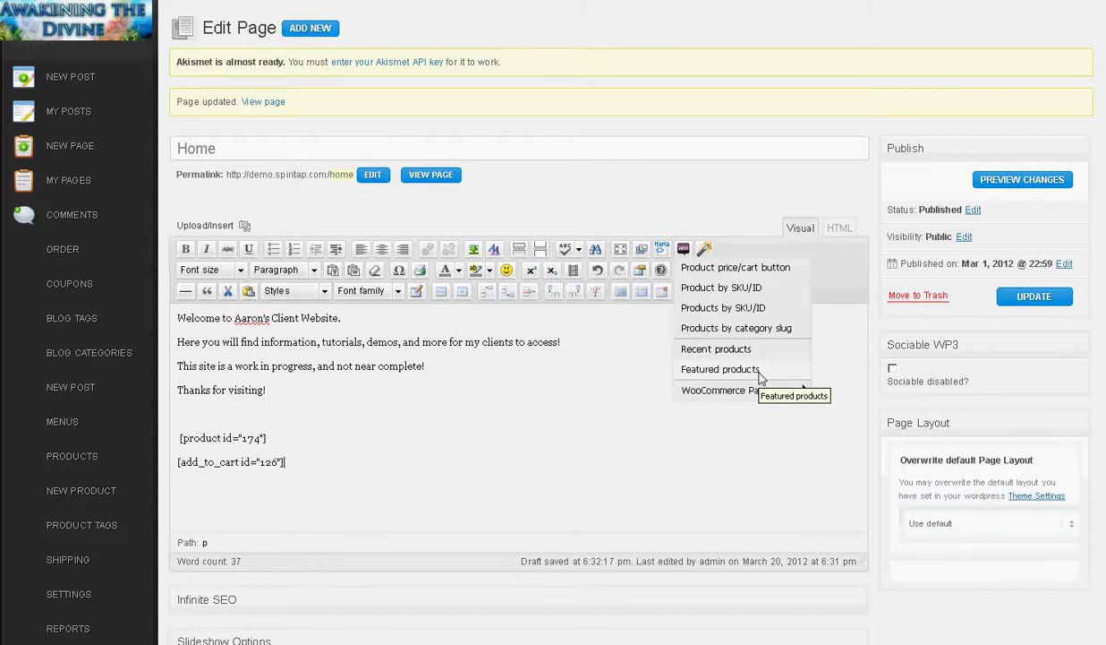
mouse_move(768, 392)
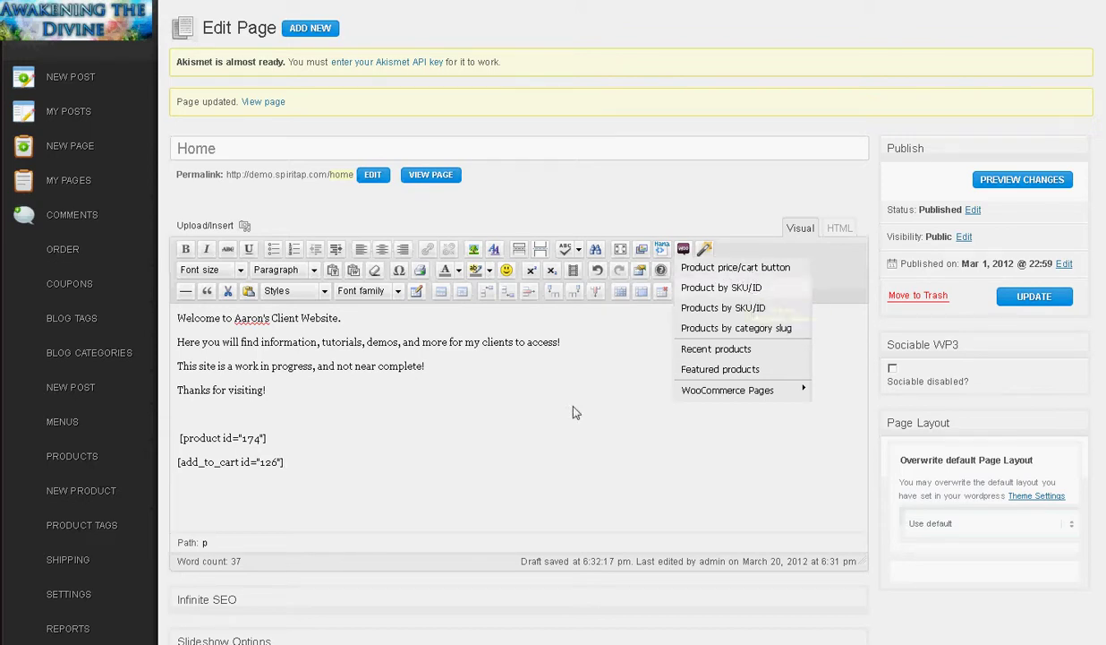
left_click(721, 287)
Move the product shortcode to the end of the "access!" sentence, preceded by a space
left_click_drag(284, 461, 382, 461)
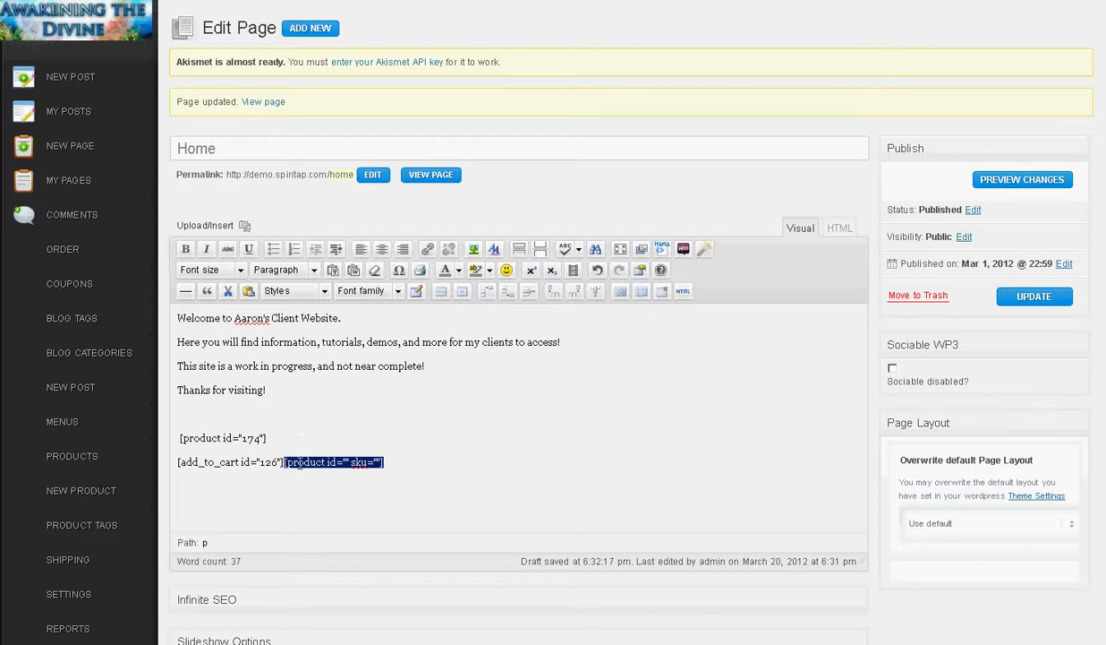
left_click(408, 456)
left_click(291, 462, "shift")
left_click(283, 462, "shift")
left_click_drag(573, 345, 564, 342)
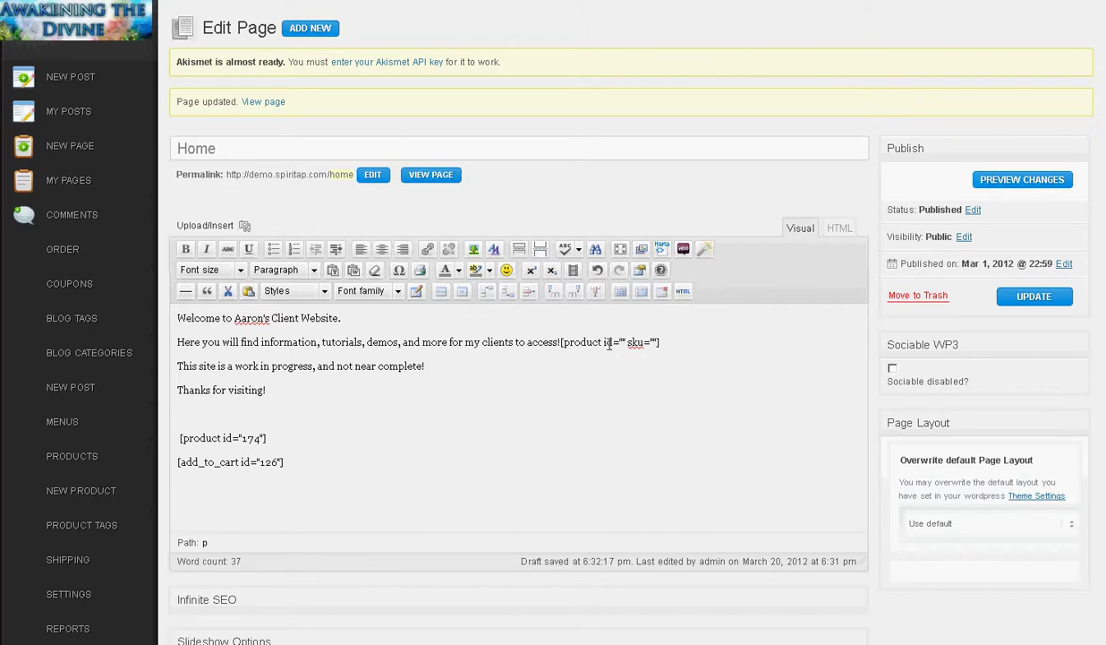
left_click(563, 342)
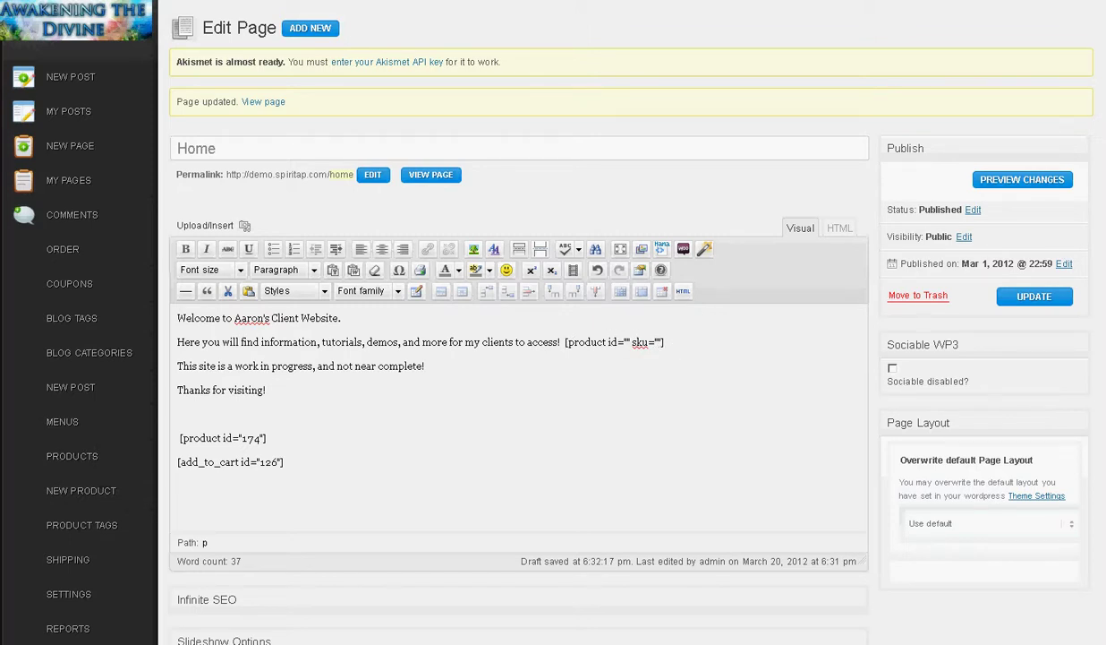
Look up the product's ID, 124, in the full-screen Products list
key("alt+Tab")
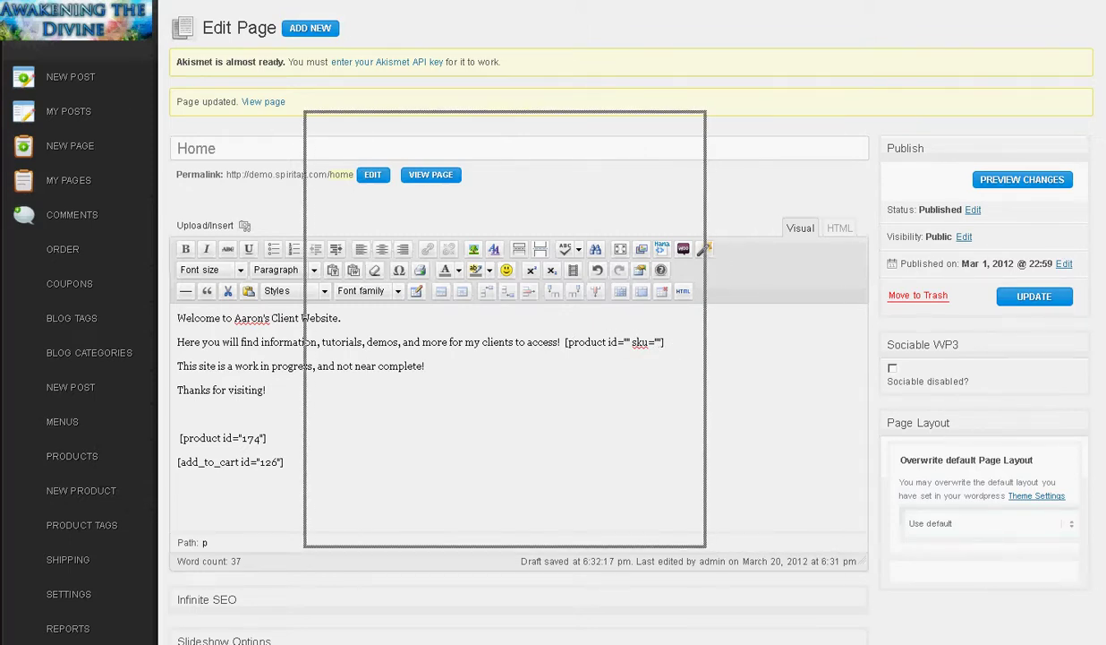
left_click_drag(539, 112, 561, 120)
double_click(561, 120)
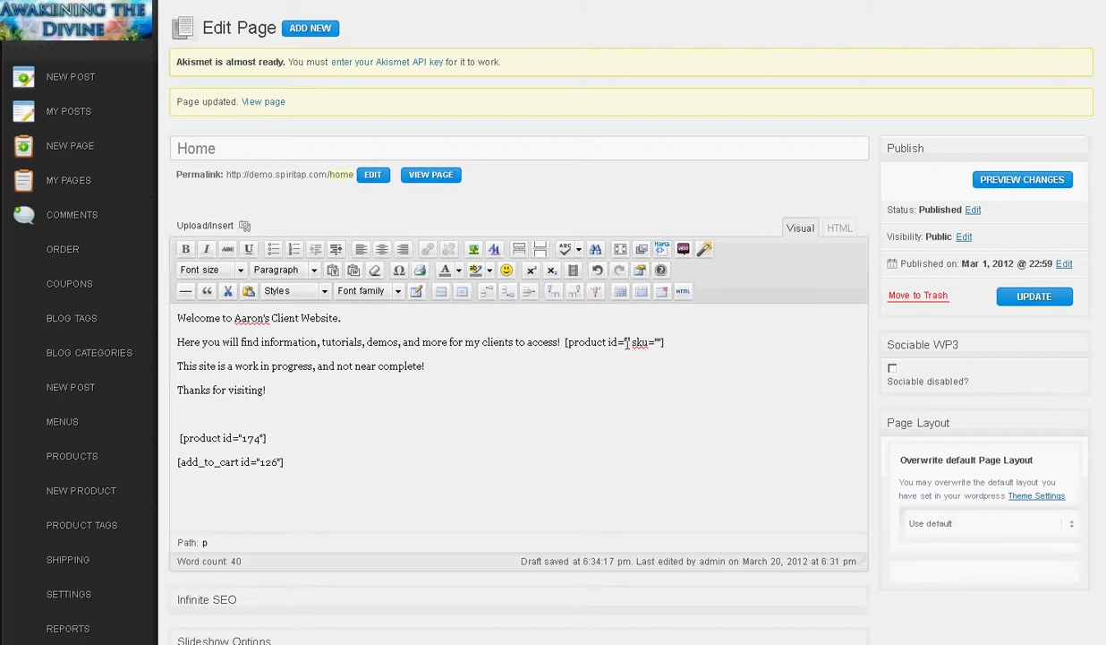
Change the shortcode to [product id="124"] without sku, putting the next sentence on a new line
left_click(630, 344)
type("124")
key("BackSpace")
key("BackSpace")
key("BackSpace")
key("BackSpace")
key("BackSpace")
key("Delete")
key("Delete")
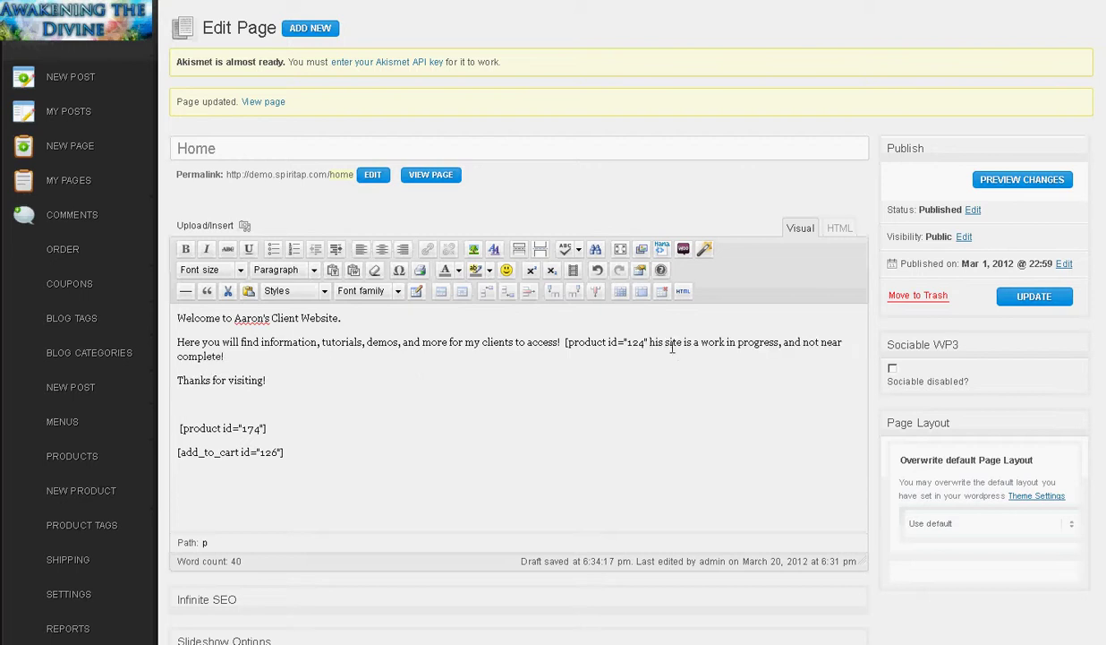
key("BackSpace")
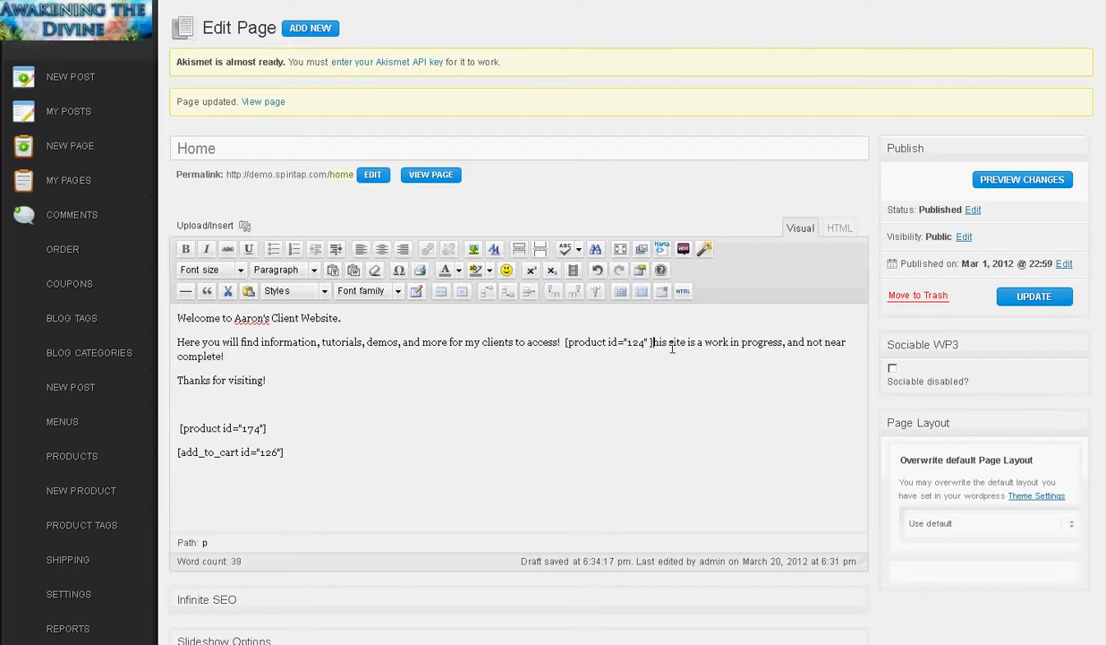
key("Return")
left_click_drag(654, 341, 563, 342)
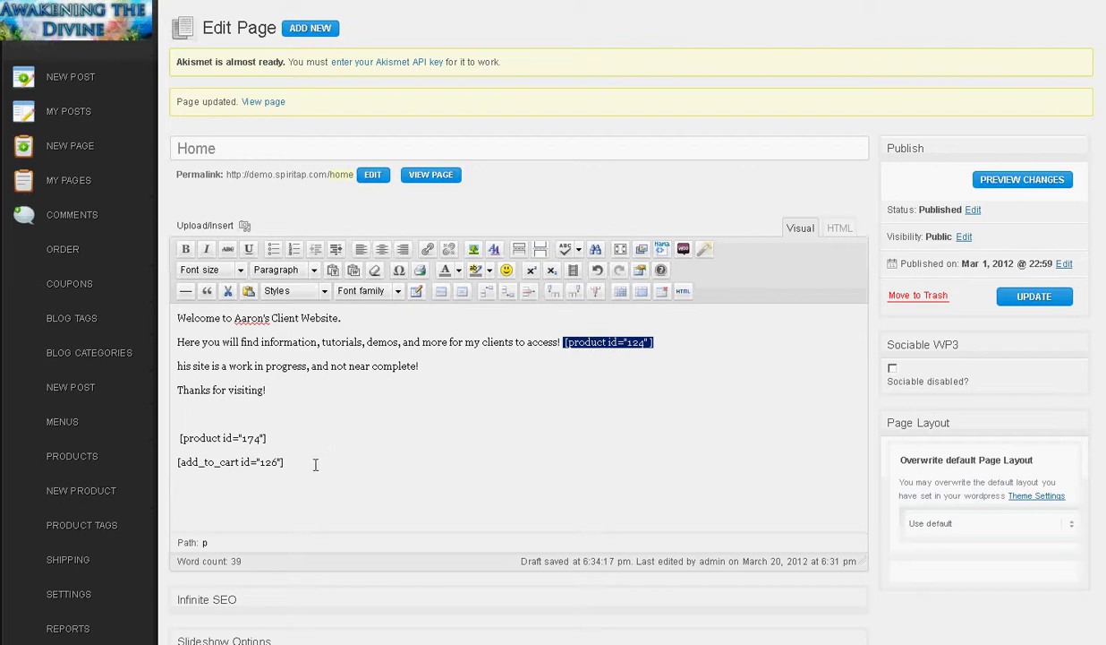
left_click_drag(305, 462, 161, 462)
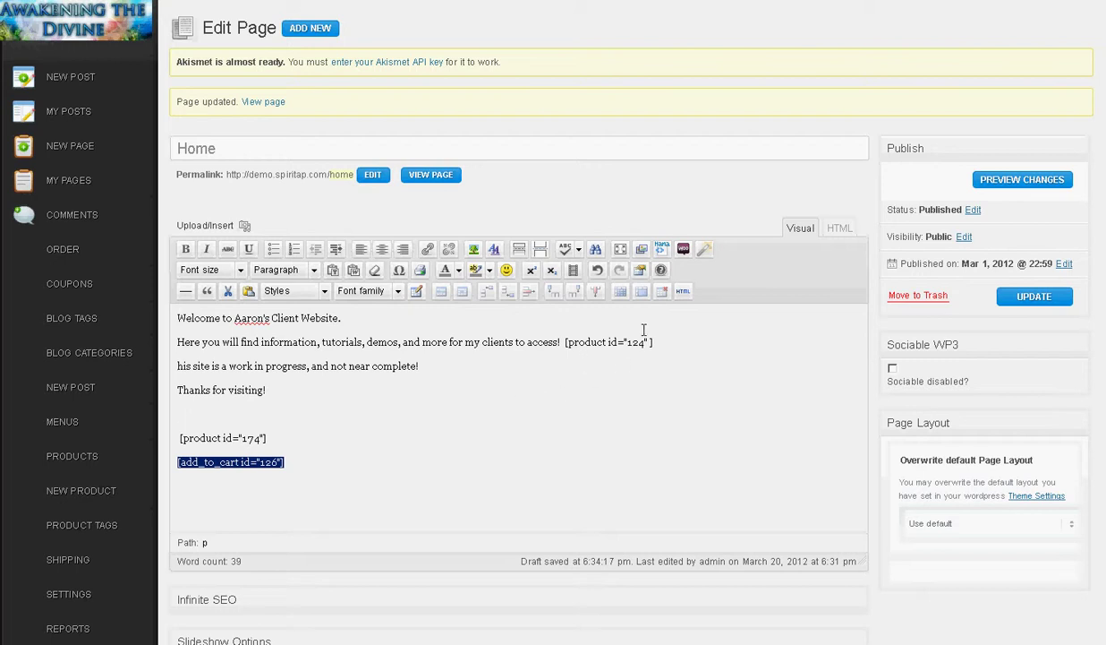
Replace [add_to_cart id="126"] with a recent_products shortcode followed by a featured_products shortcode
left_click(683, 248)
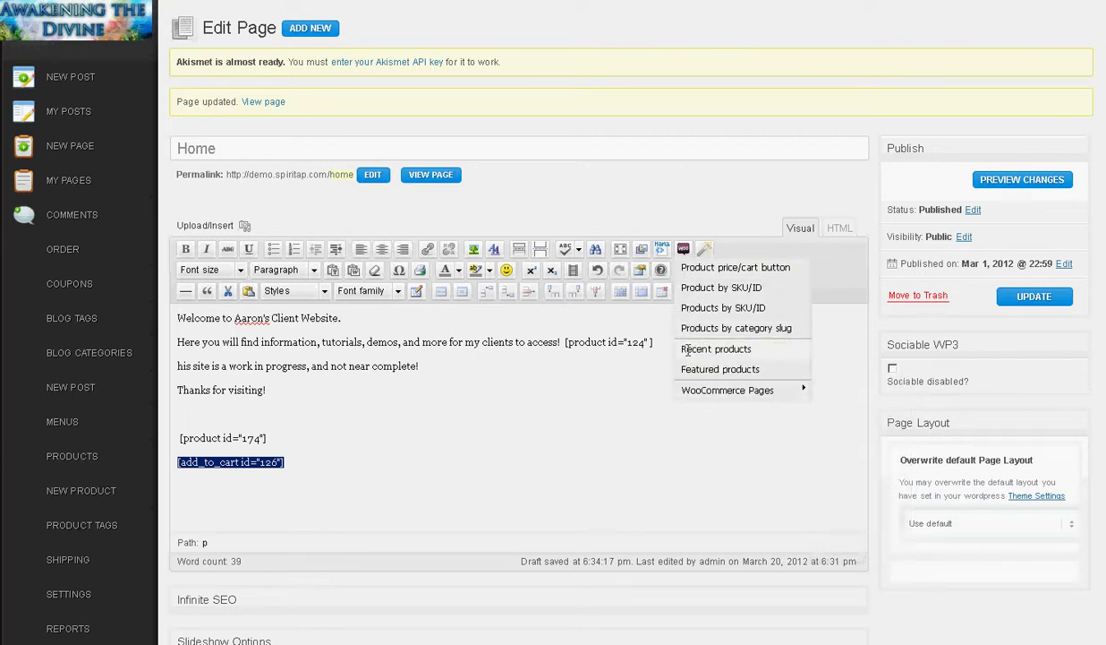
left_click(689, 349)
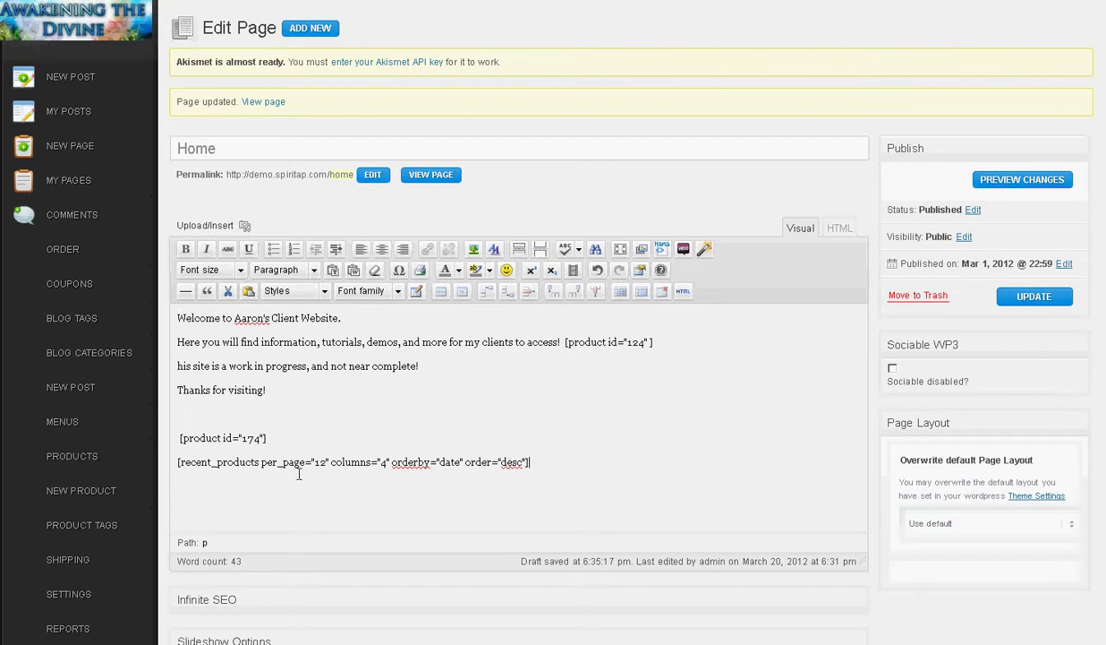
left_click(683, 249)
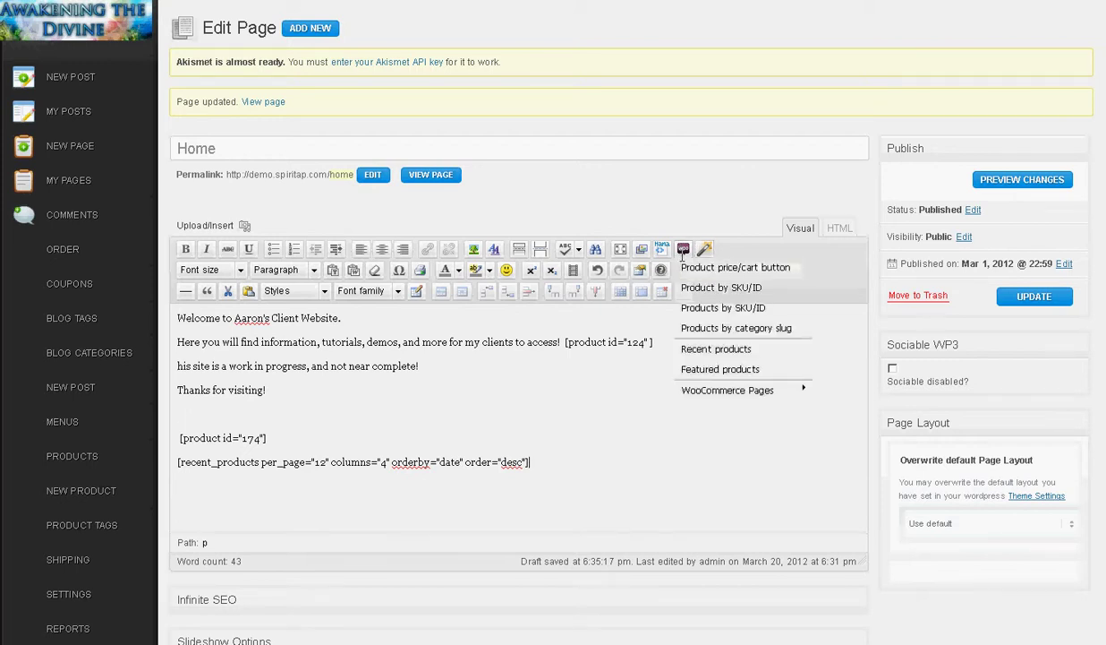
left_click(707, 369)
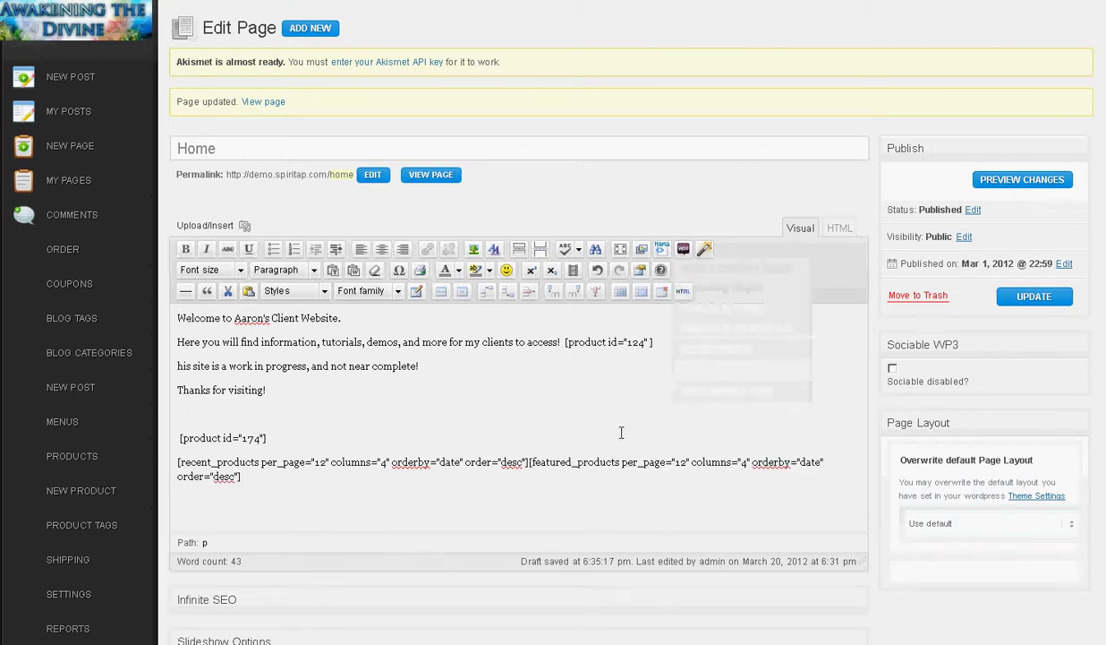
Check the shortcode values per_page 12, columns 4 and orderby date, then move to the empty line below
double_click(682, 462)
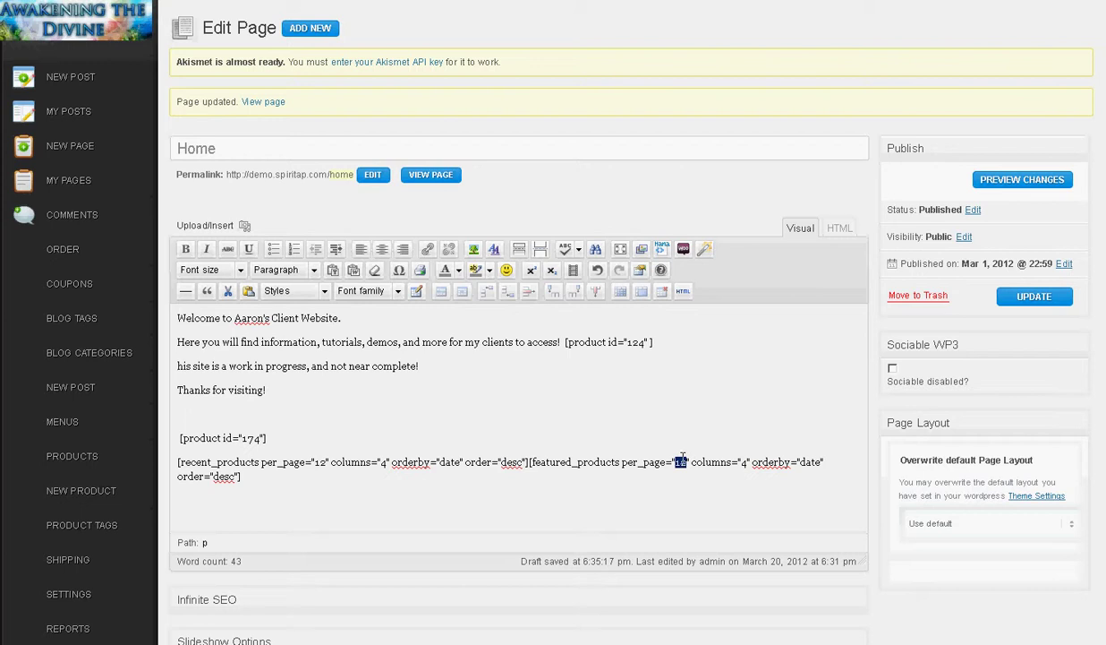
double_click(744, 462)
double_click(809, 462)
triple_click(215, 476)
left_click(245, 499)
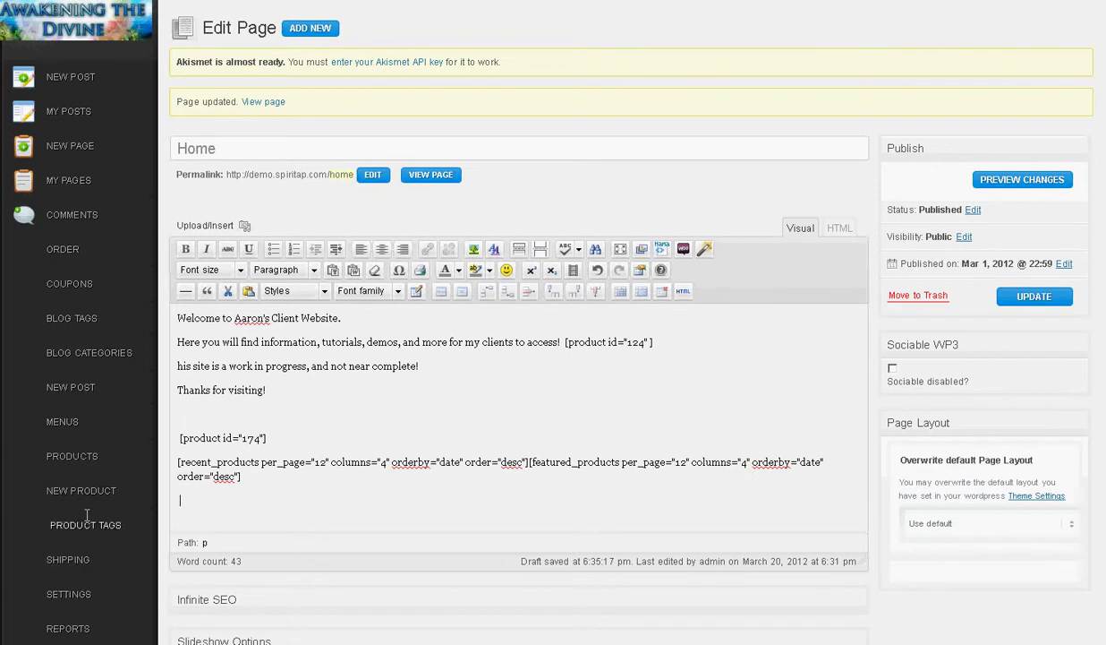
Leave the Home page editor without saving and go to the product categories page
scroll(87, 511, "down", 3)
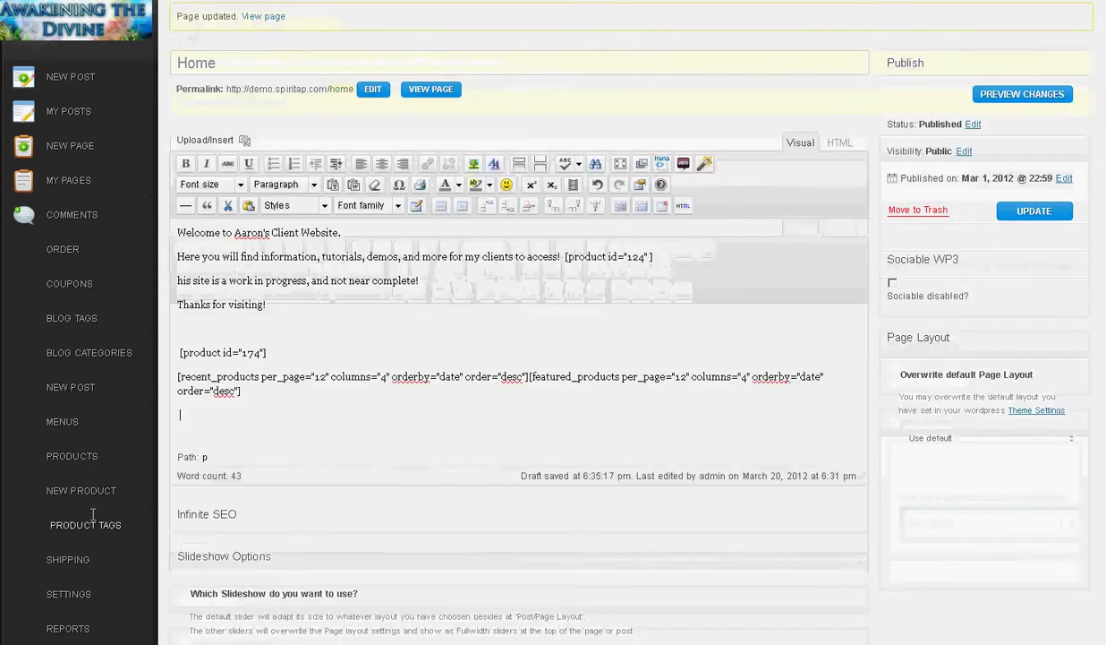
left_click(85, 524)
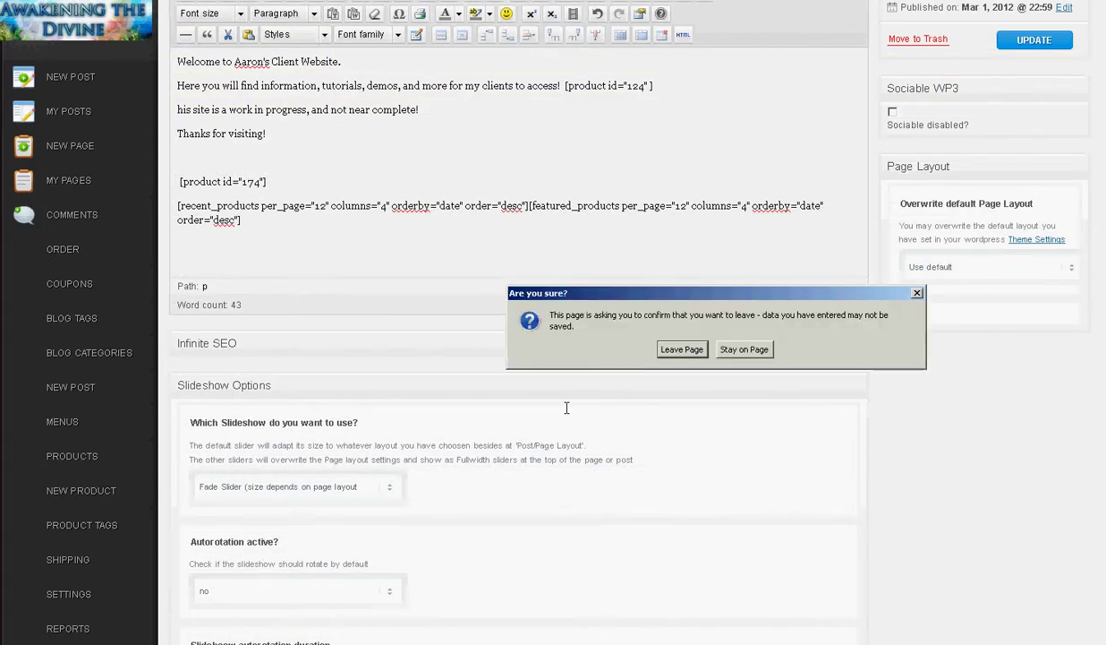
left_click(614, 419)
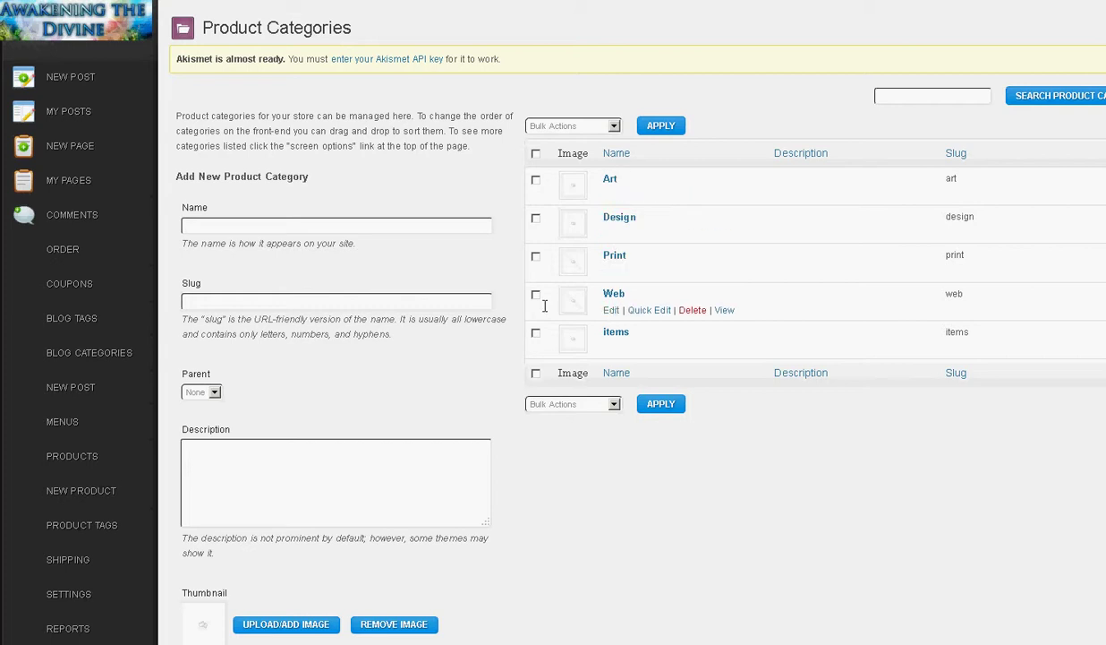
Fill in category name CDs, parent items and description Cds, then begin adding a thumbnail
left_click(220, 221)
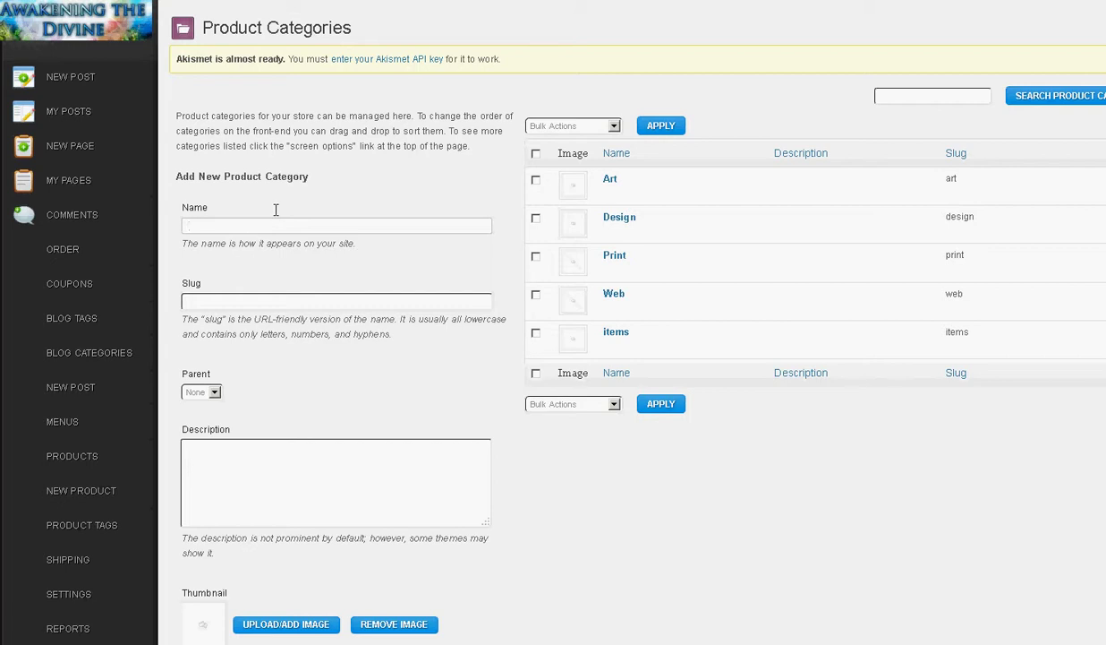
type("CDs")
left_click(205, 304)
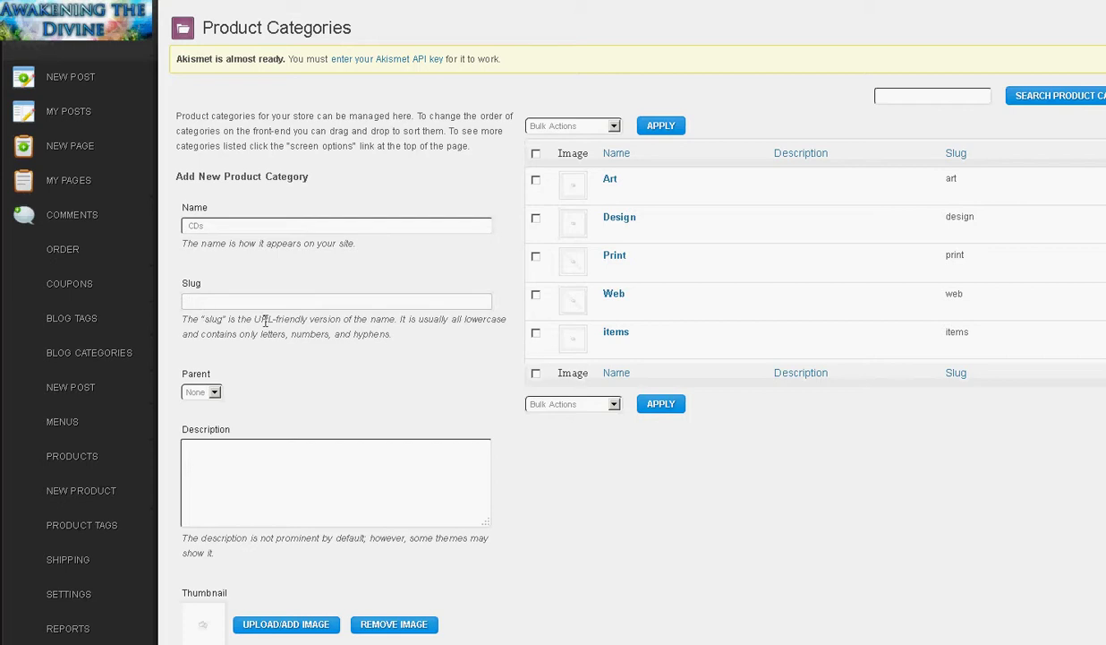
left_click_drag(254, 313, 328, 315)
left_click(237, 304)
left_click(211, 392)
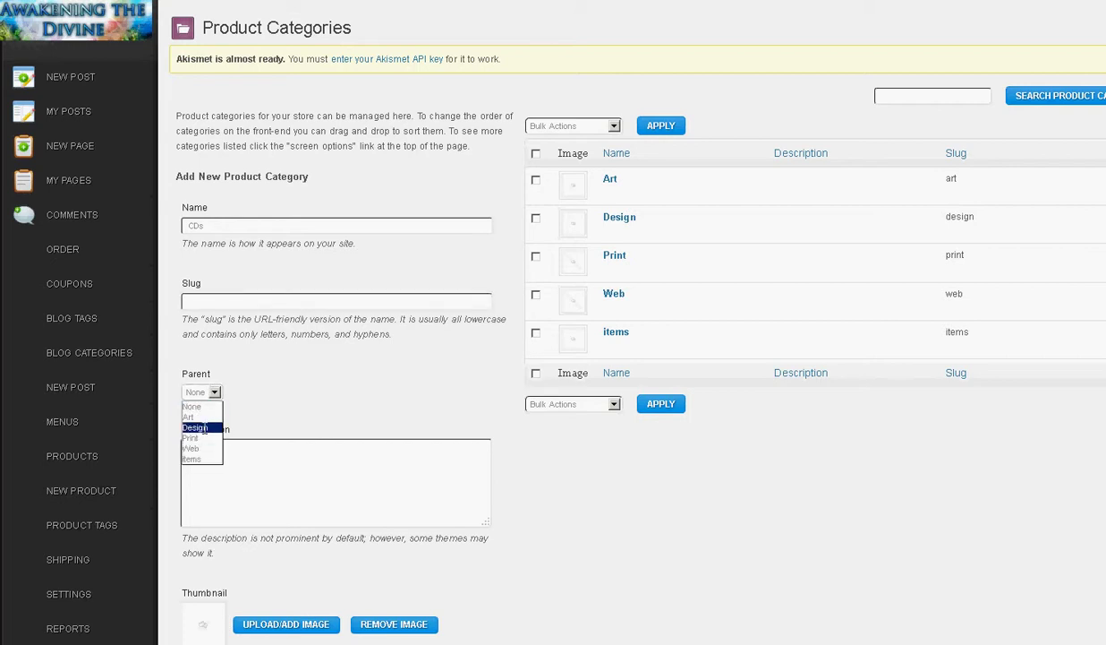
left_click(193, 459)
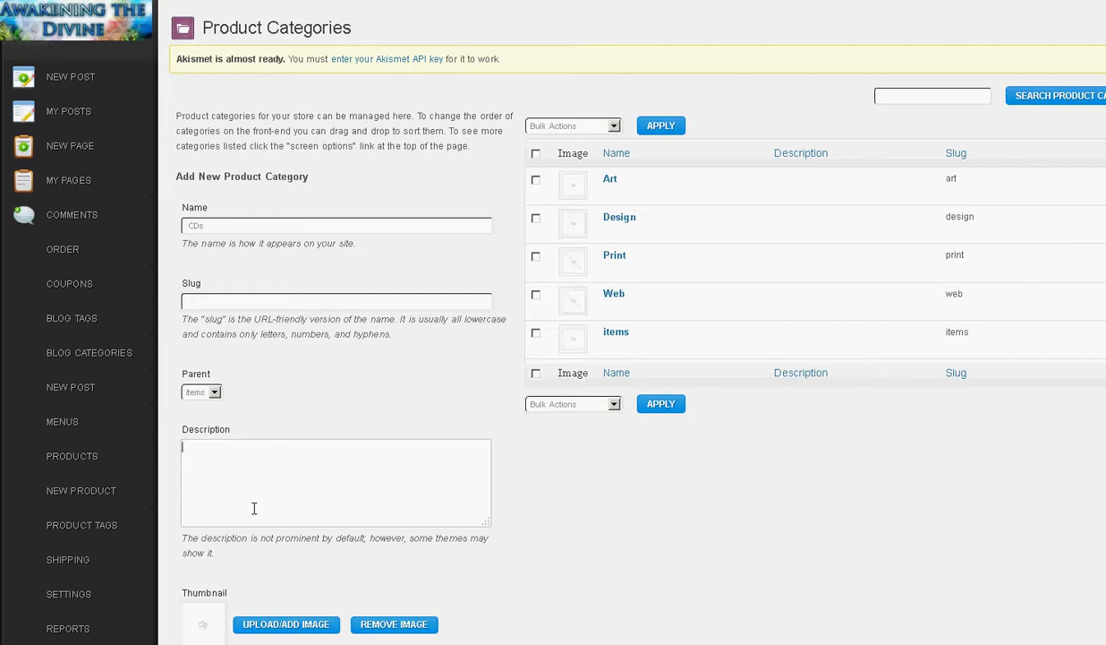
type("ds")
left_click(306, 631)
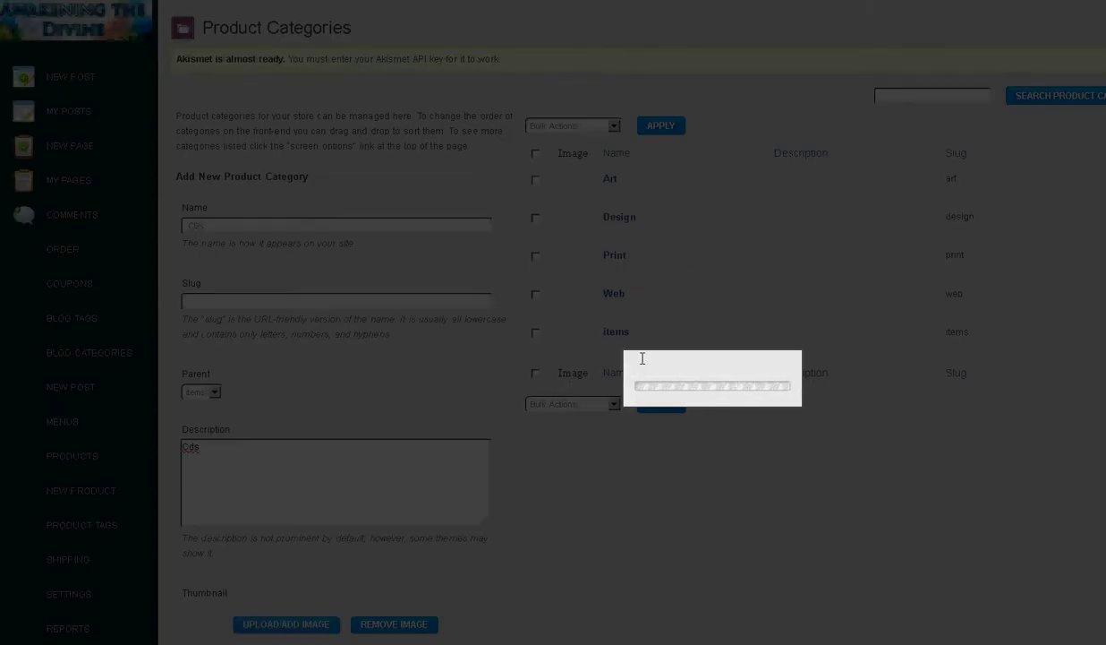
Dismiss the image uploader, add CDs, check its Quick Edit, then go to Product Tags
left_click(547, 457)
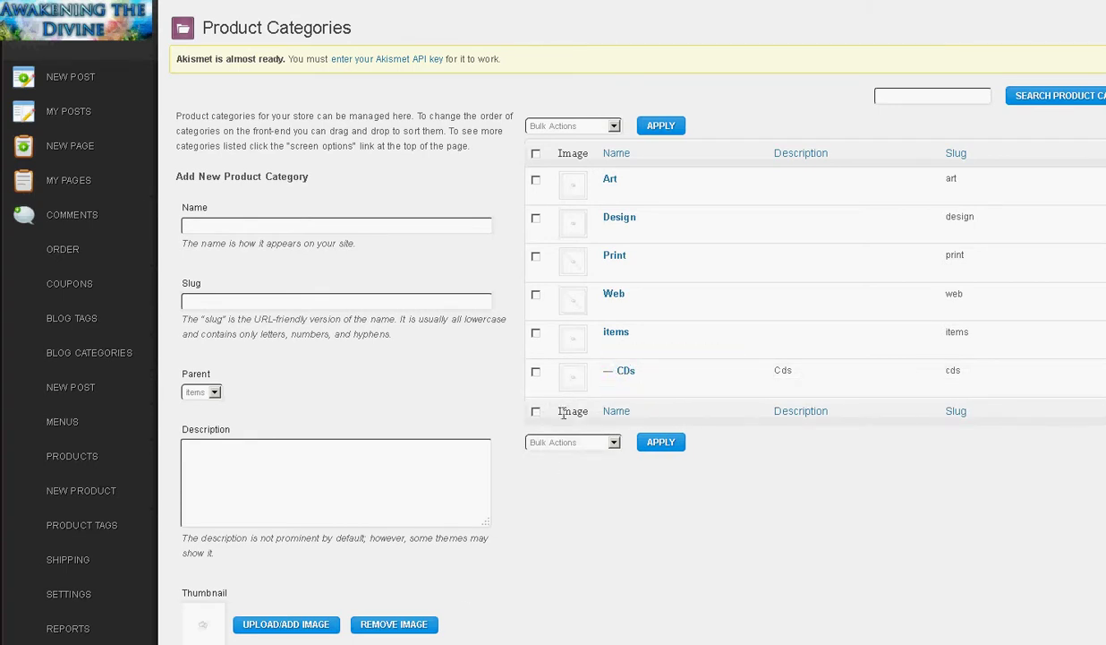
left_click(641, 388)
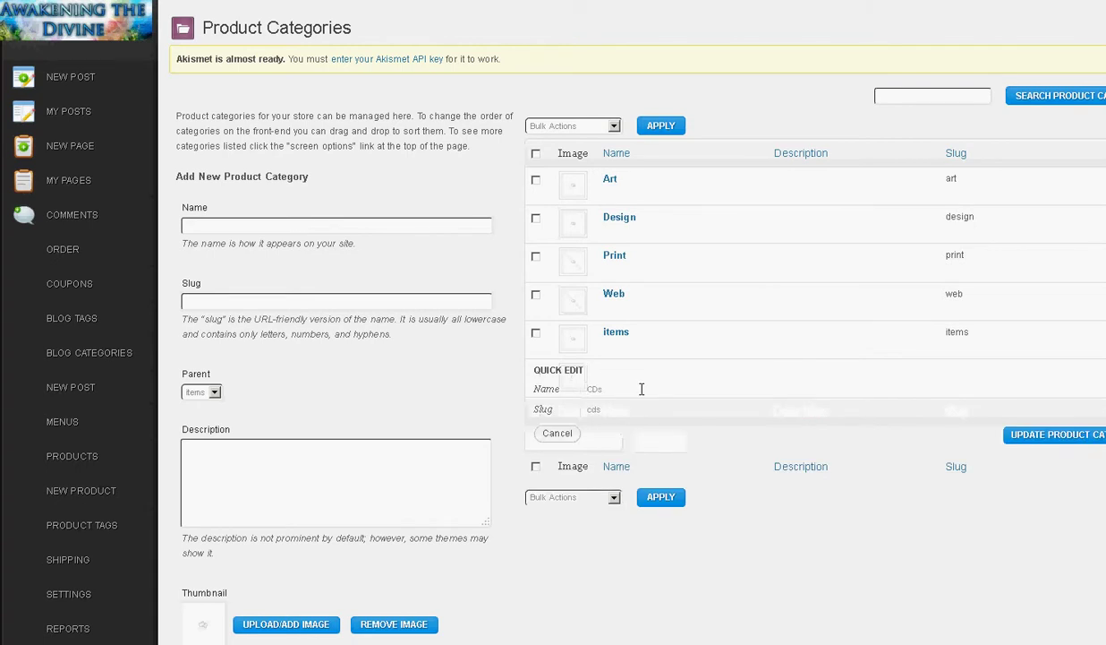
left_click(568, 433)
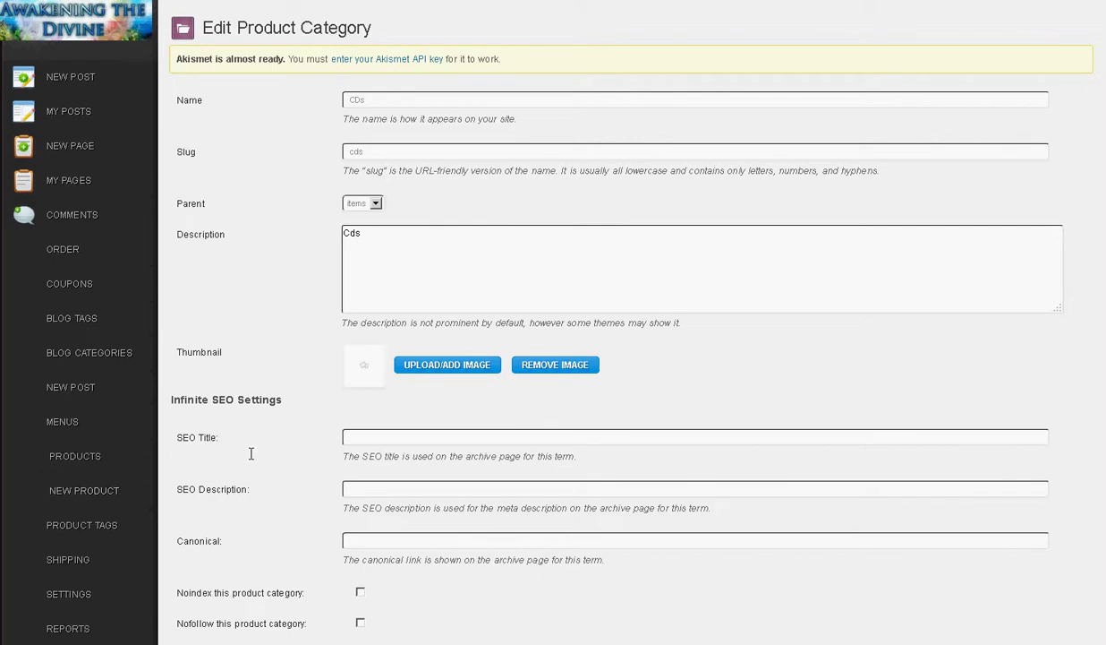
left_click(351, 487)
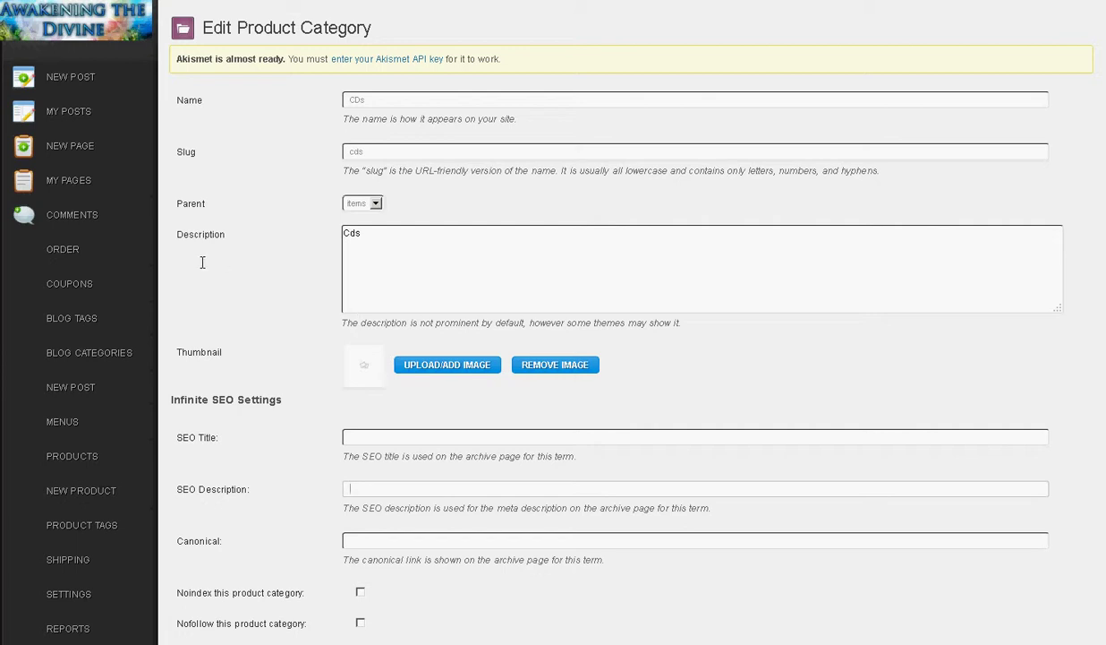
left_click(85, 525)
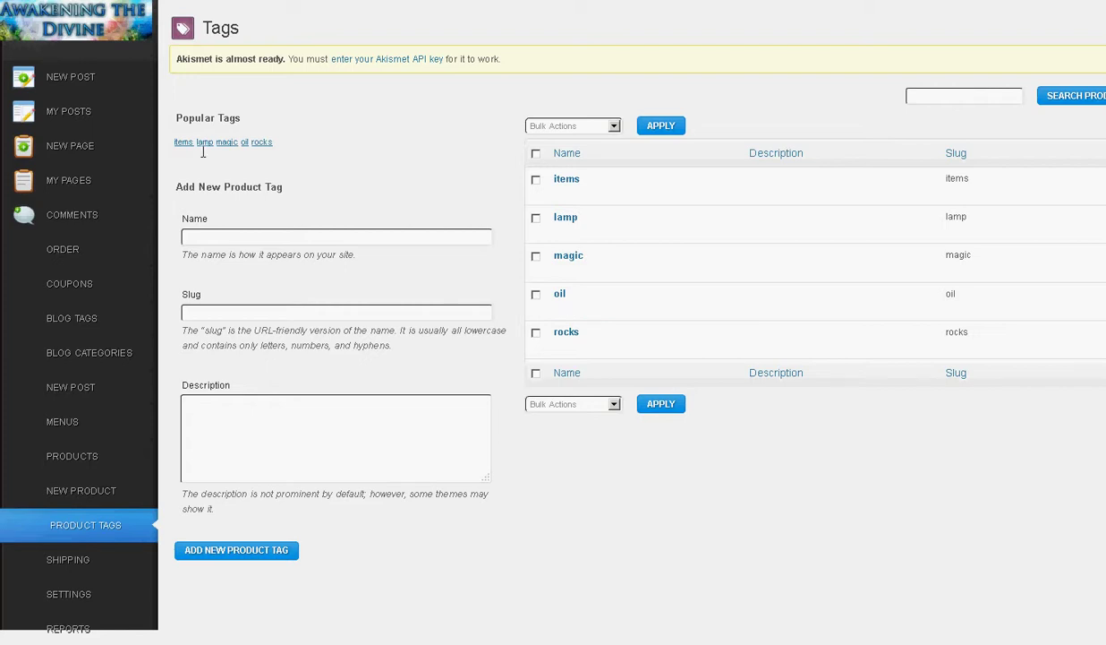
Add a product tag named cds, then go to the Products list
left_click(213, 238)
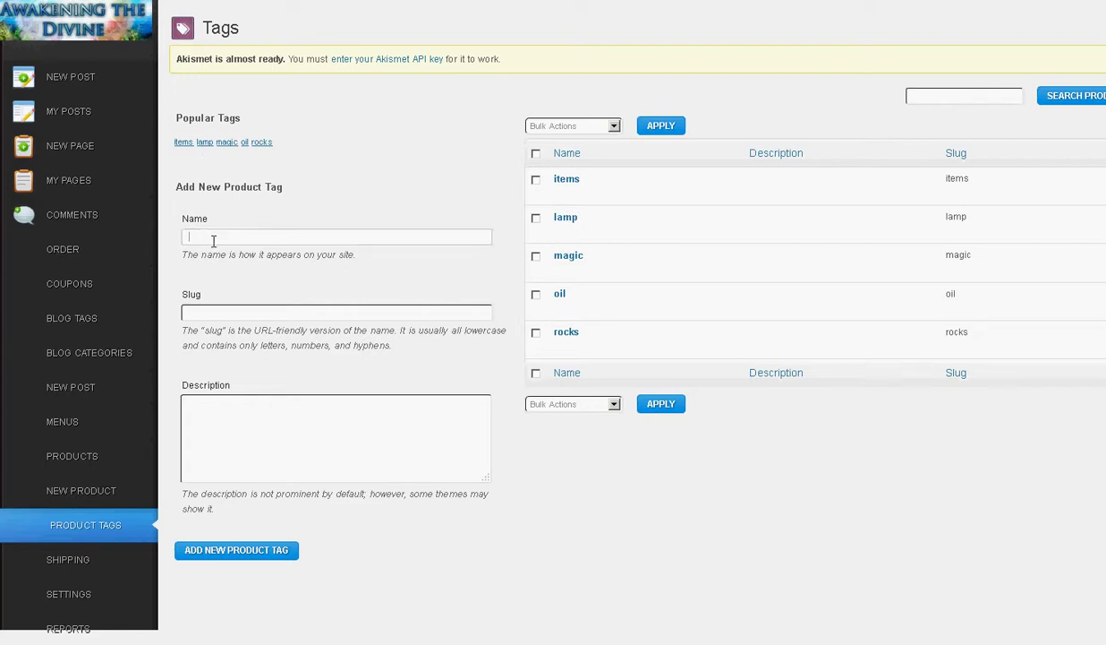
type("cds")
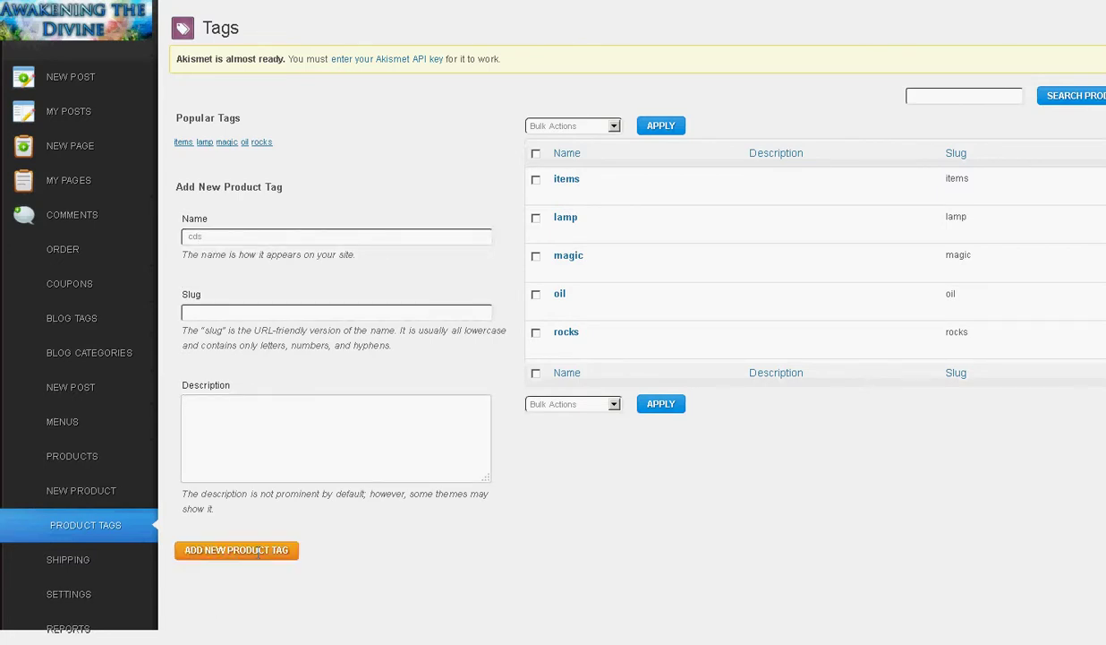
left_click(237, 549)
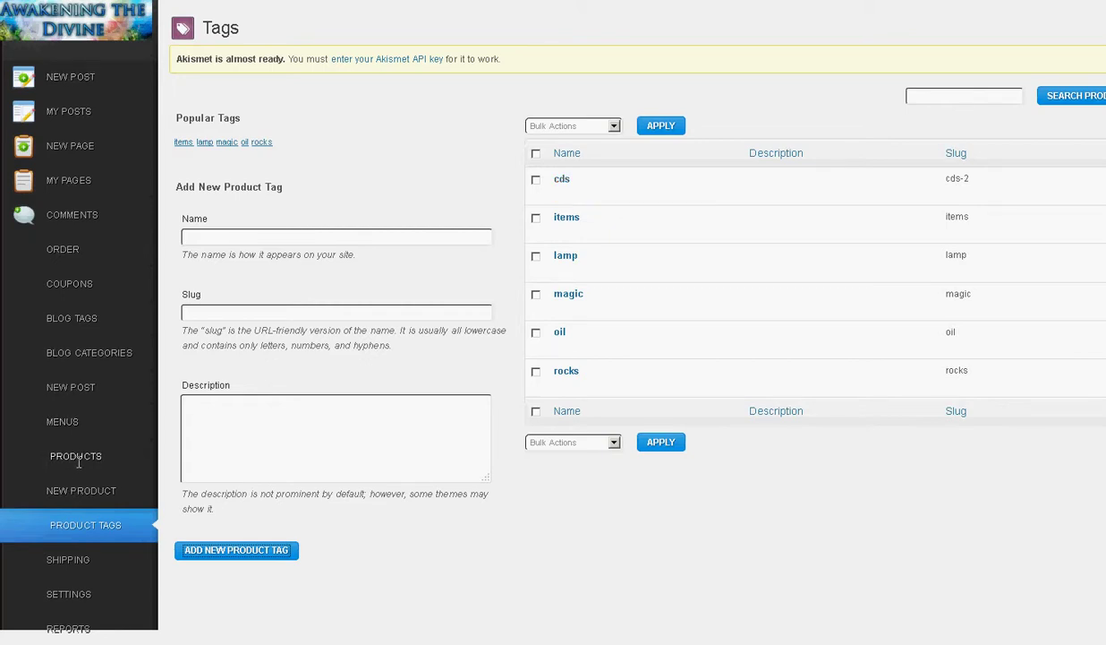
left_click(78, 458)
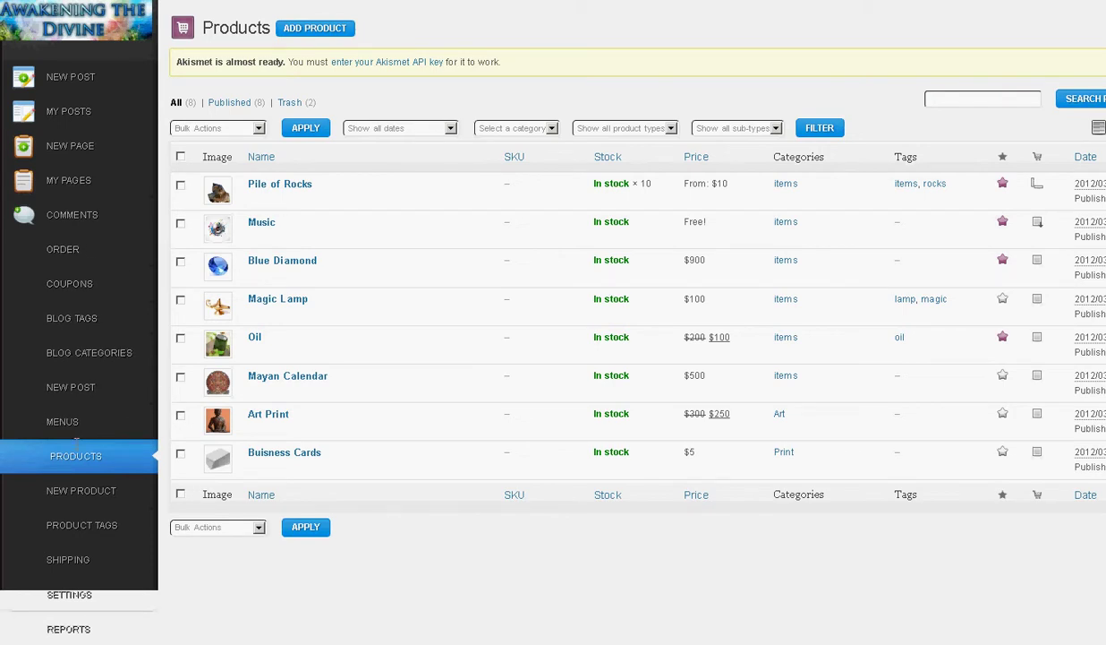
Open the Sales by day report and set the range end date to 2012-03-08
left_click(99, 630)
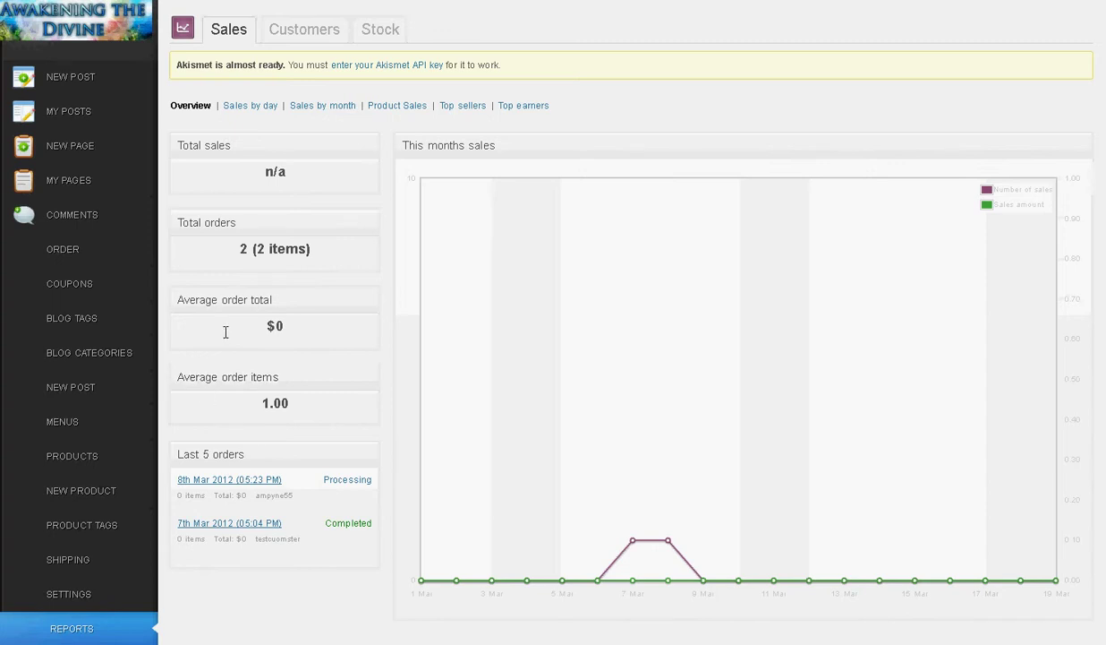
left_click(249, 105)
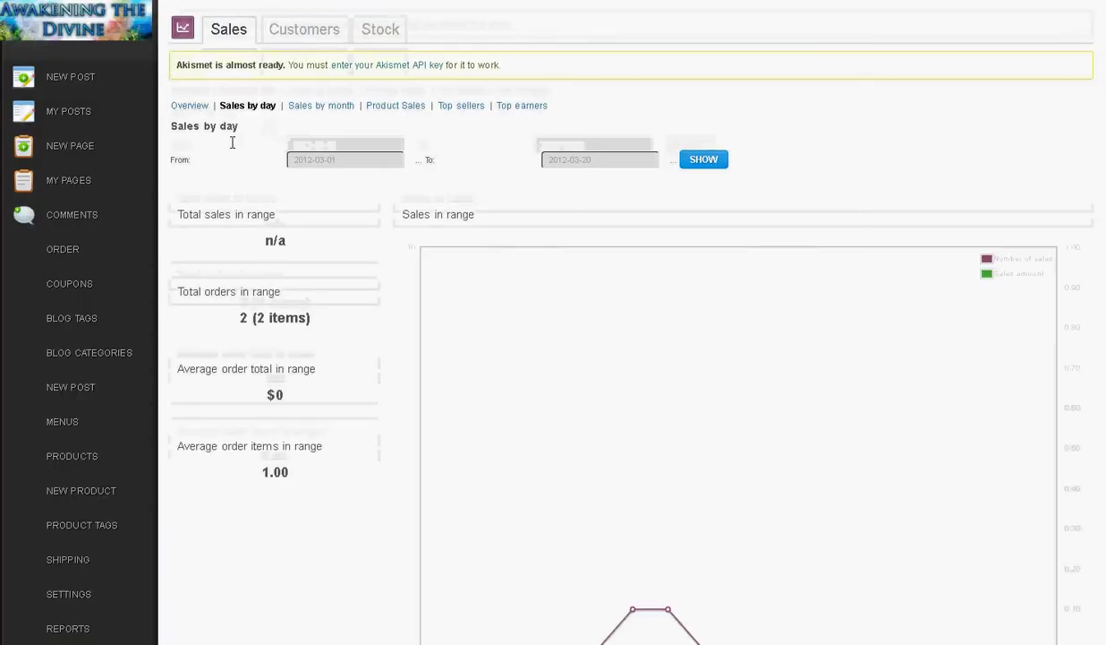
left_click(433, 159)
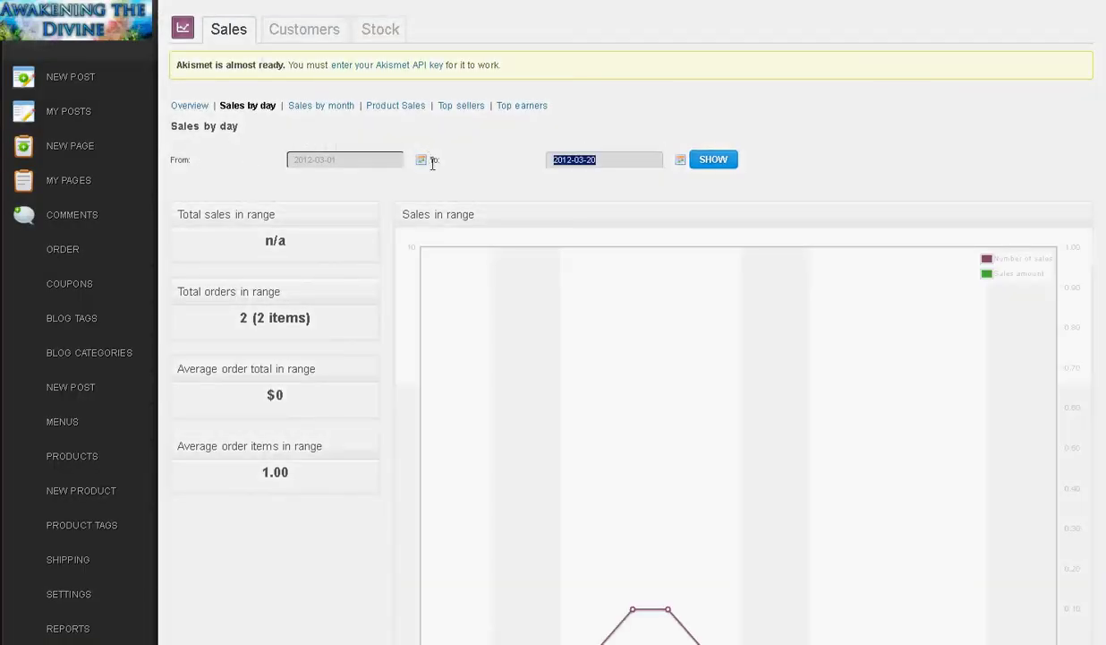
left_click(424, 159)
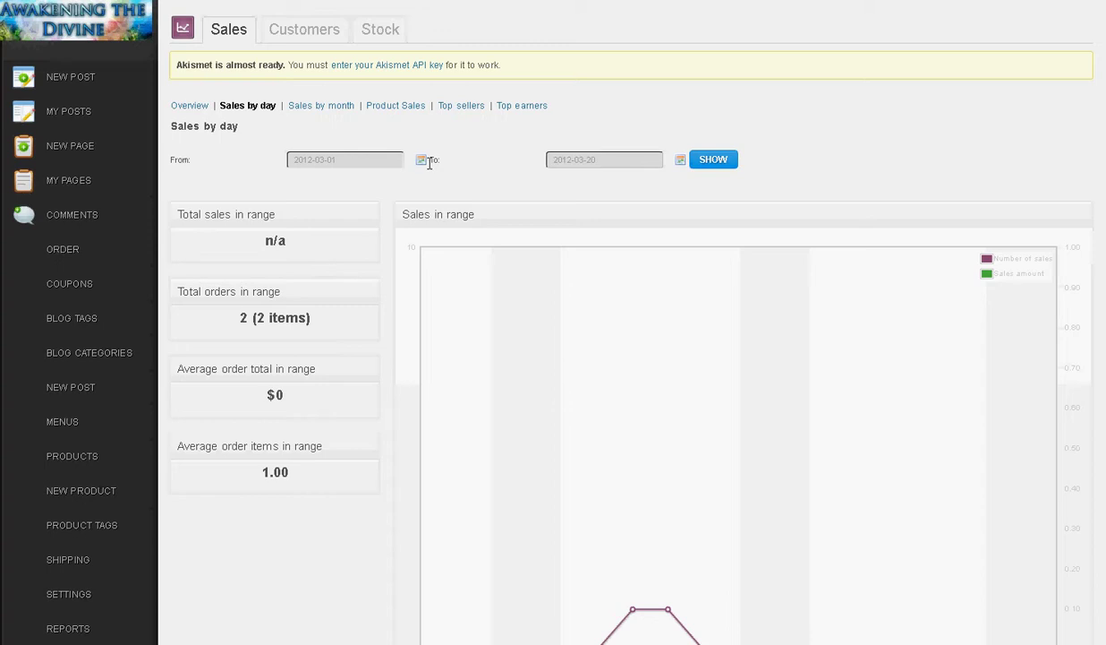
left_click(680, 162)
left_click(659, 247)
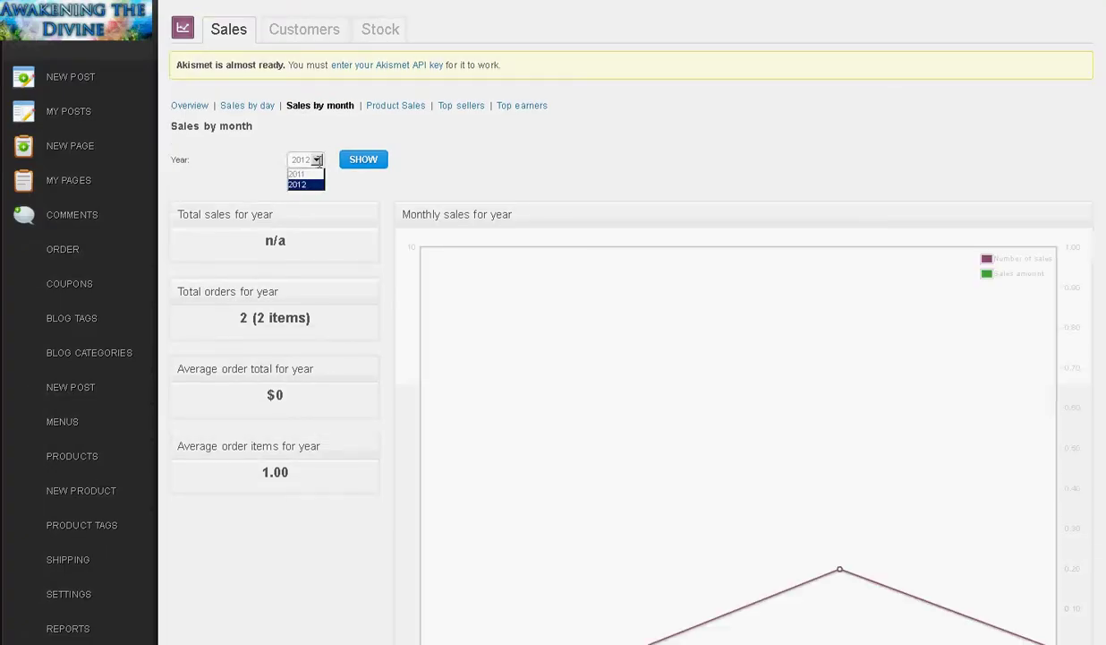
Select 2011 as the year for the monthly sales report
left_click(308, 174)
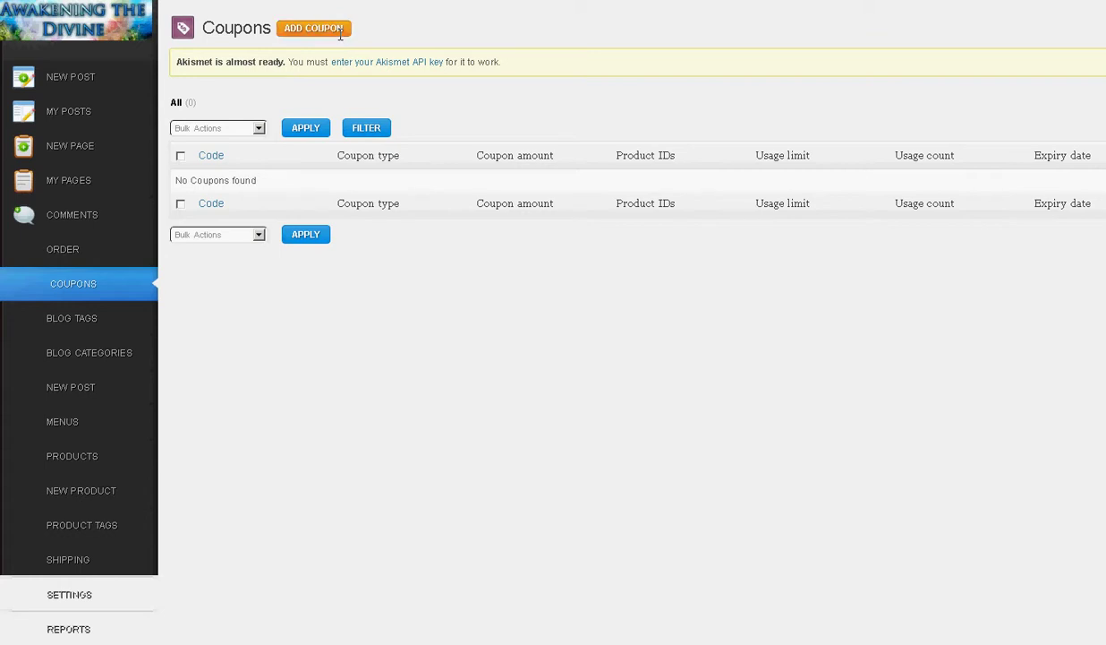
Begin a new coupon and view the Discount type options, leaving Cart Discount selected
left_click(341, 28)
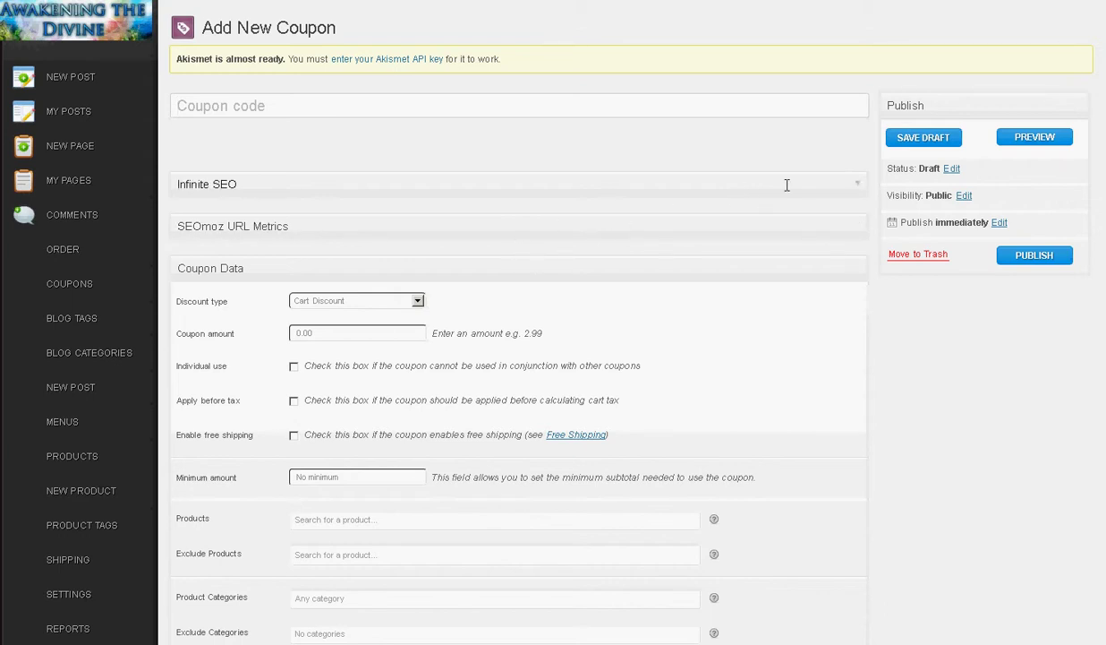
scroll(456, 144, "down", 1)
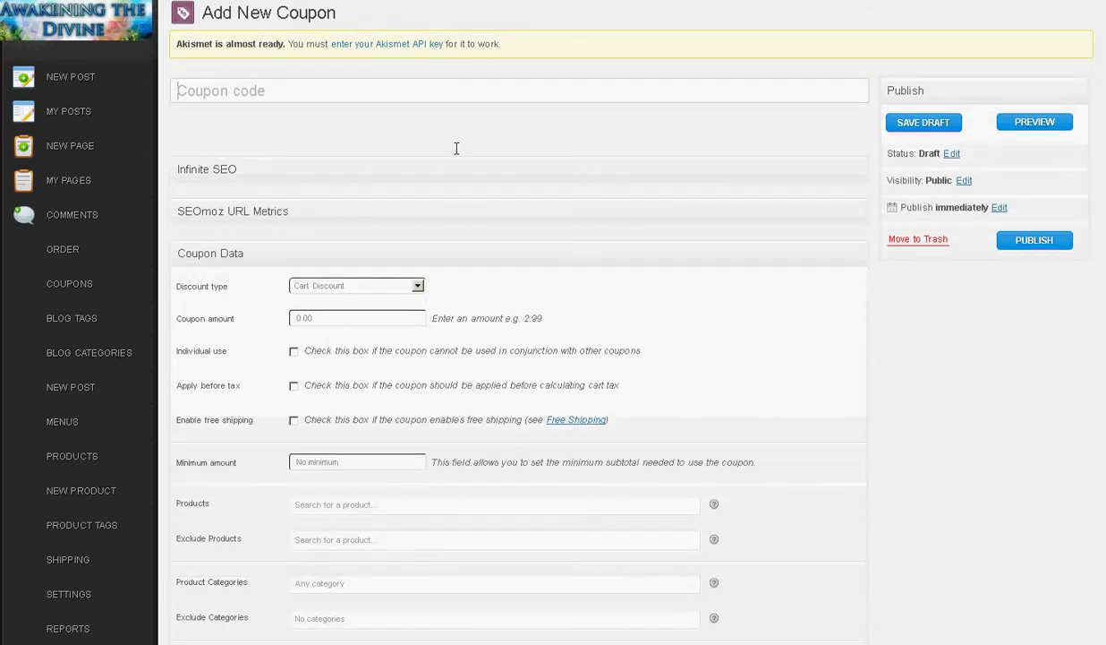
left_click(328, 285)
Enter coupon amount 10.00, tick Individual use and Enable free shipping, and set minimum amount 50.00
left_click(334, 285)
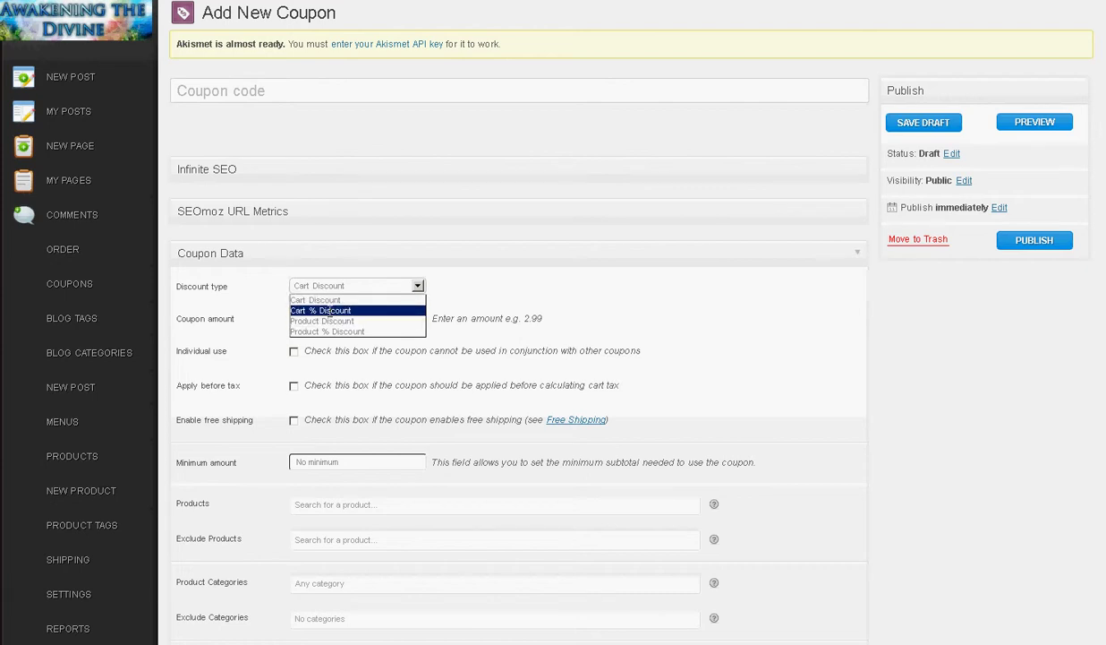
left_click(309, 318)
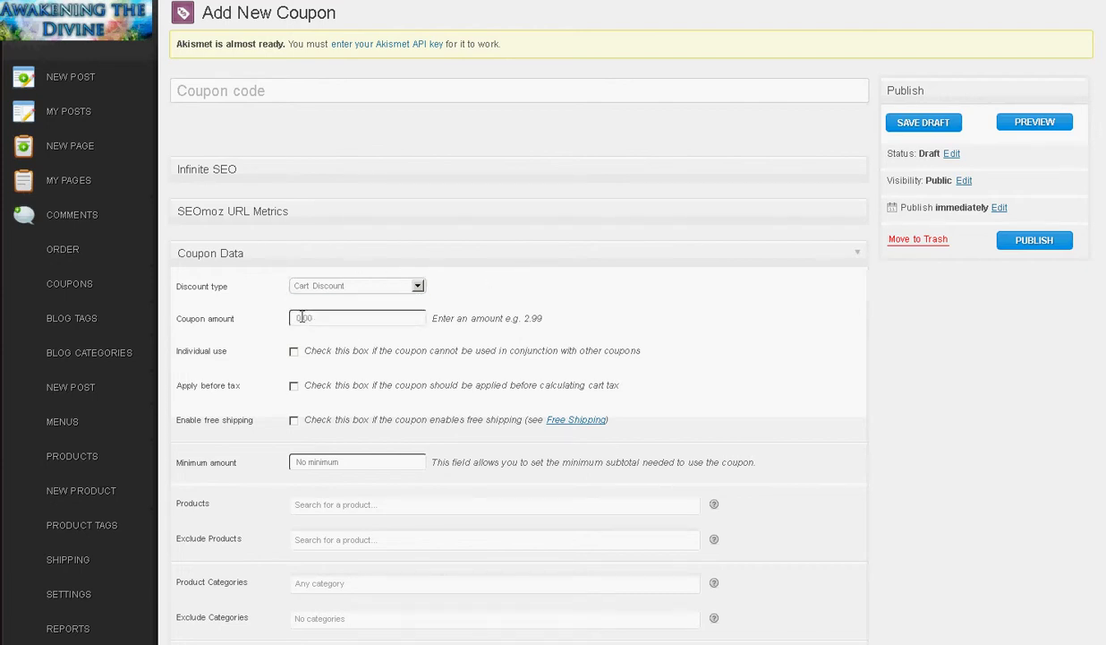
type("10")
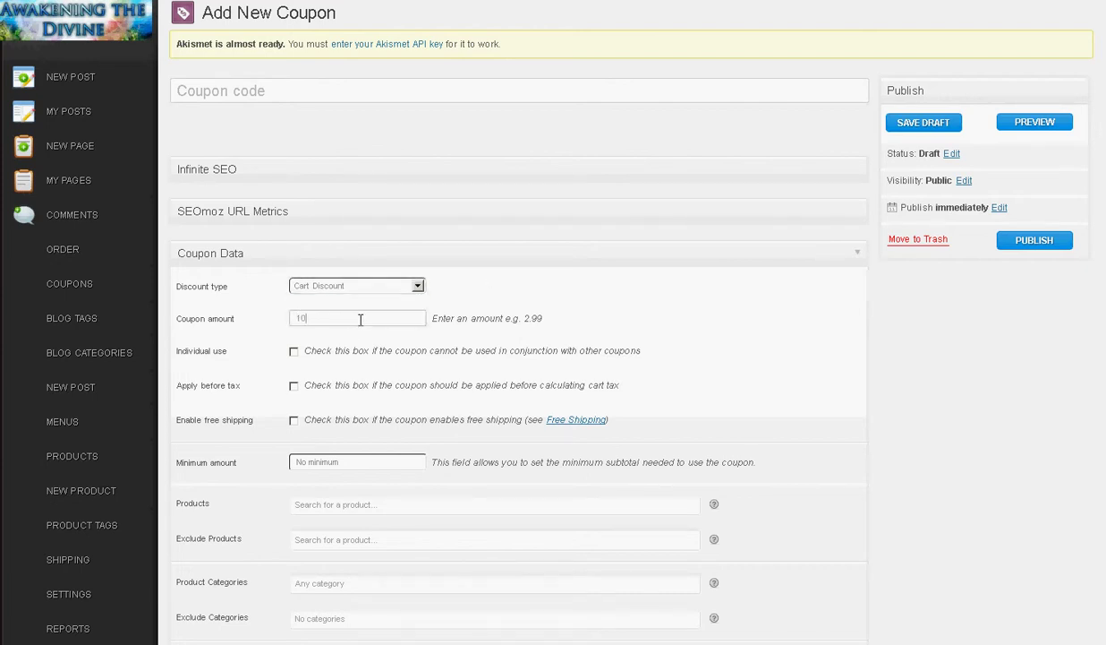
type(".00")
left_click(293, 351)
left_click(293, 420)
left_click(304, 460)
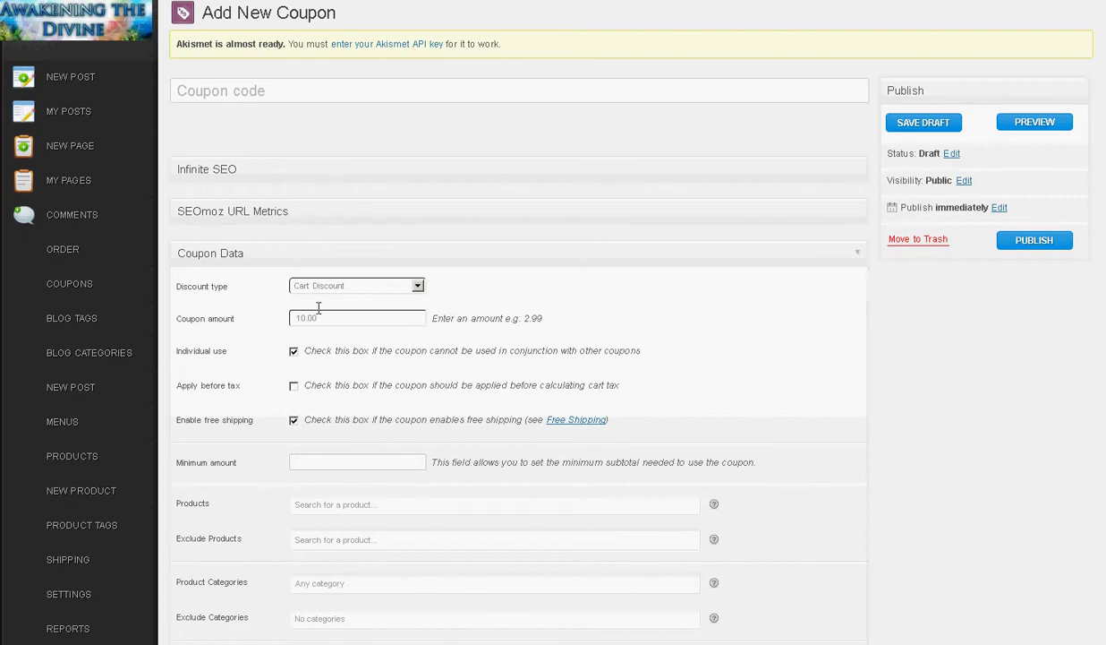
type("50.00")
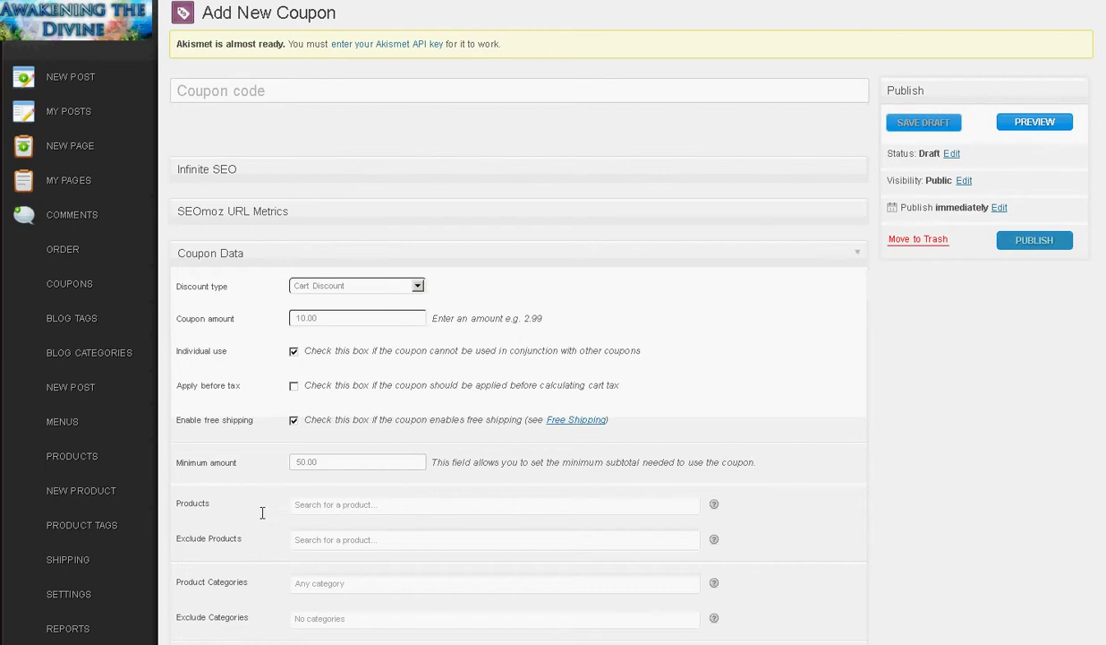
Begin searching for the Magic Lamp product in the Exclude Products field
left_click(366, 504)
left_click(313, 538)
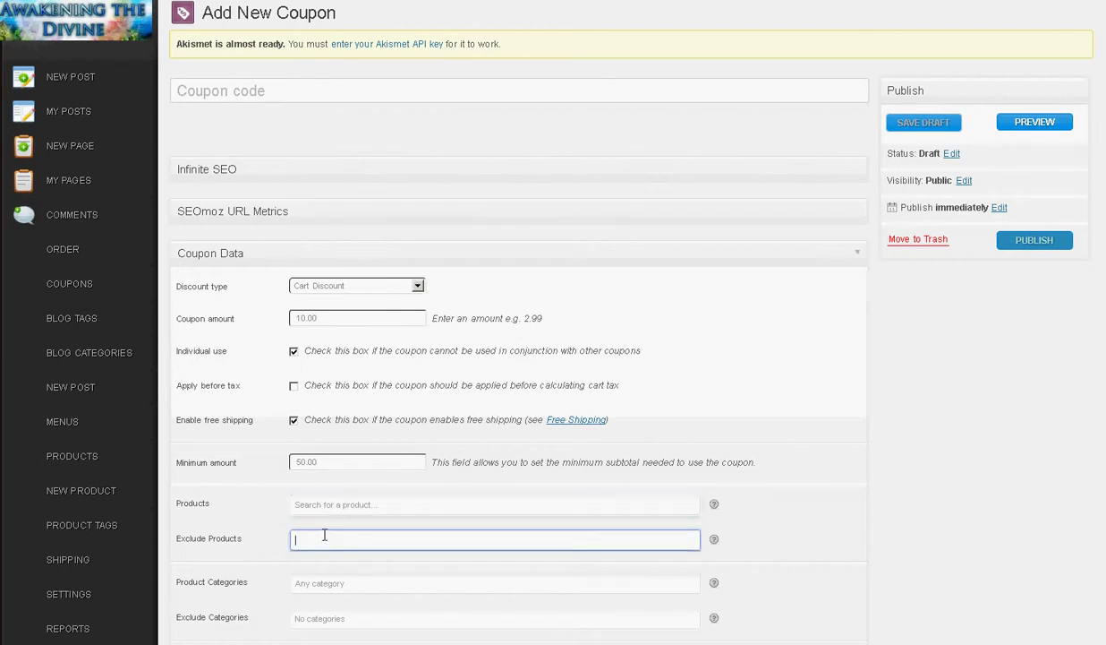
left_click(325, 506)
left_click(328, 539)
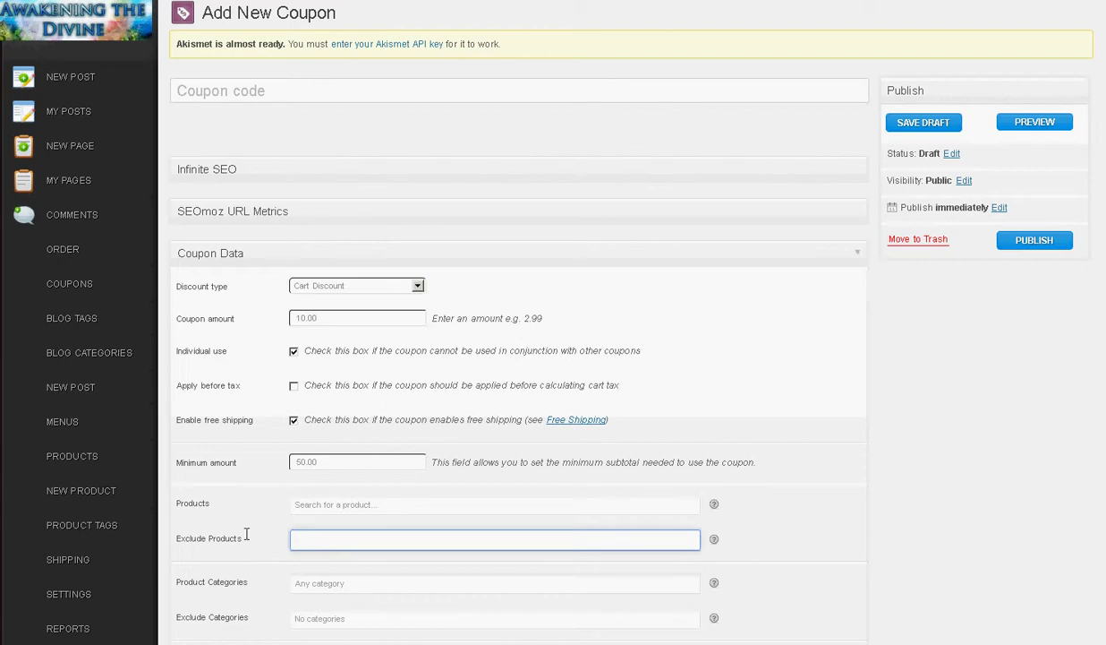
type("magic")
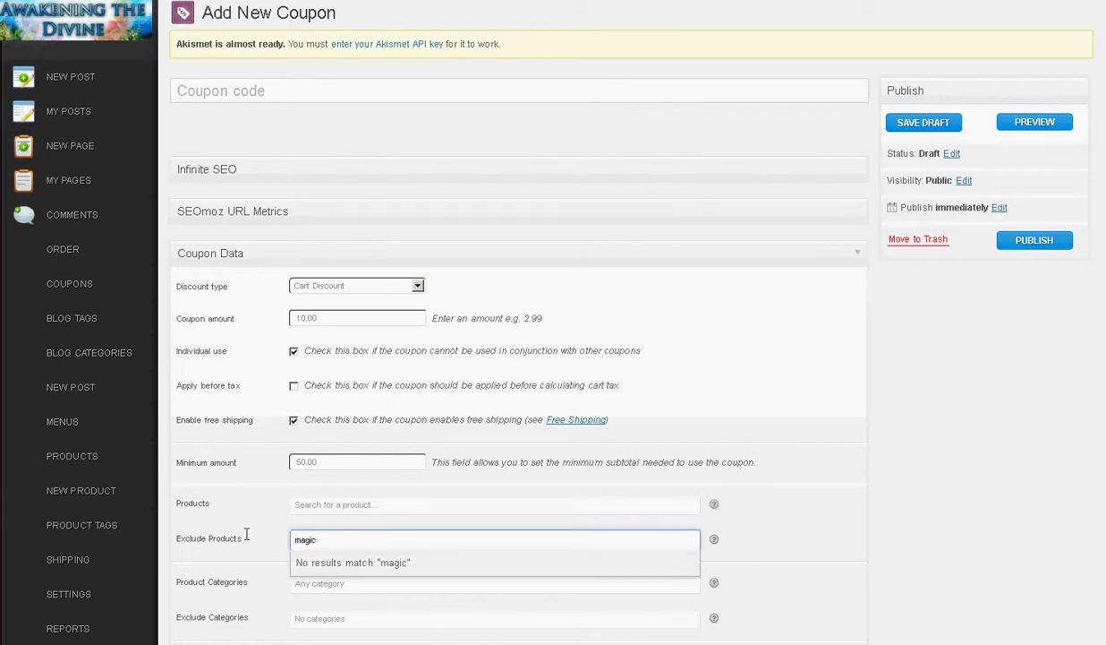
key("BackSpace")
type("amp")
Correct the misspelled text in the excluded-product search
left_click(318, 540)
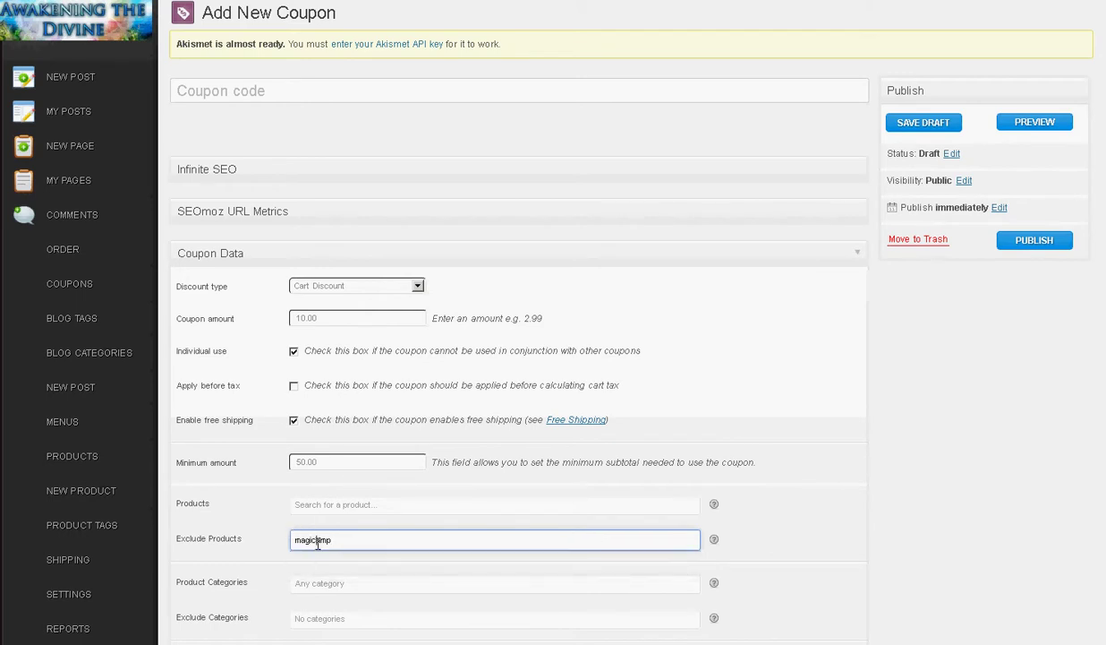
key("BackSpace")
type("l")
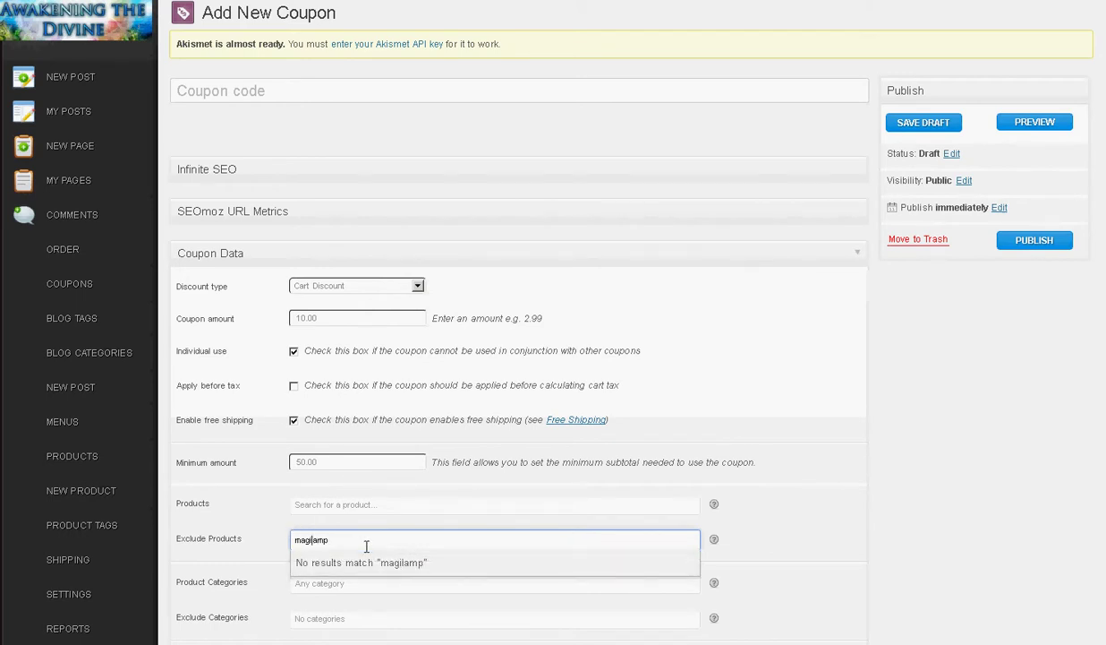
left_click(366, 544)
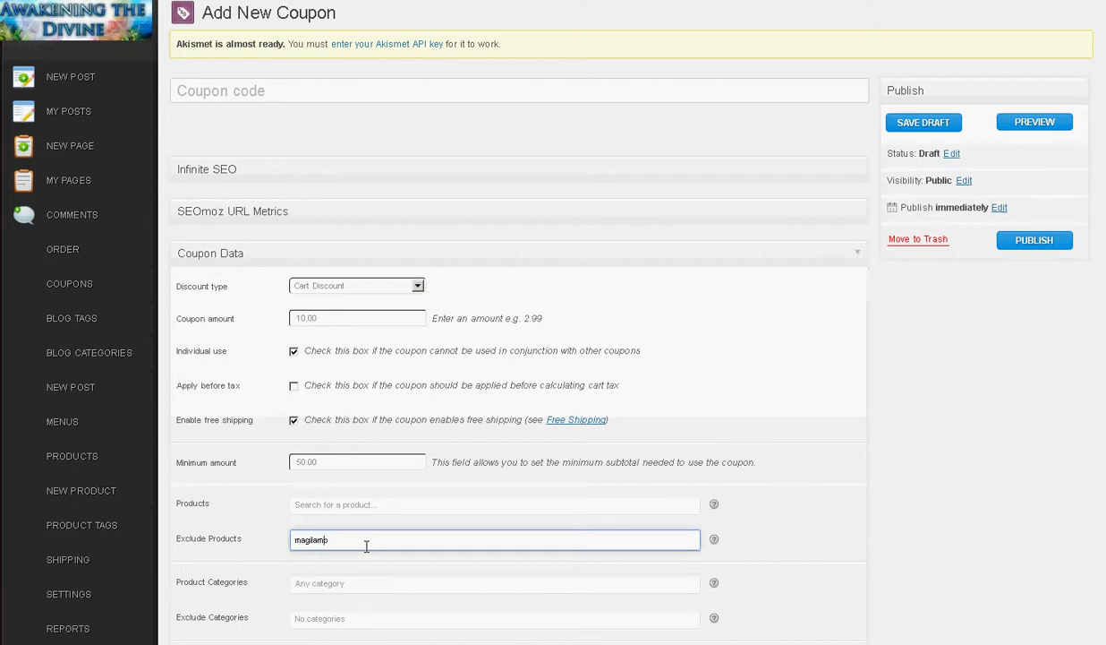
key("Left")
key("Left")
key("Left")
key("Left")
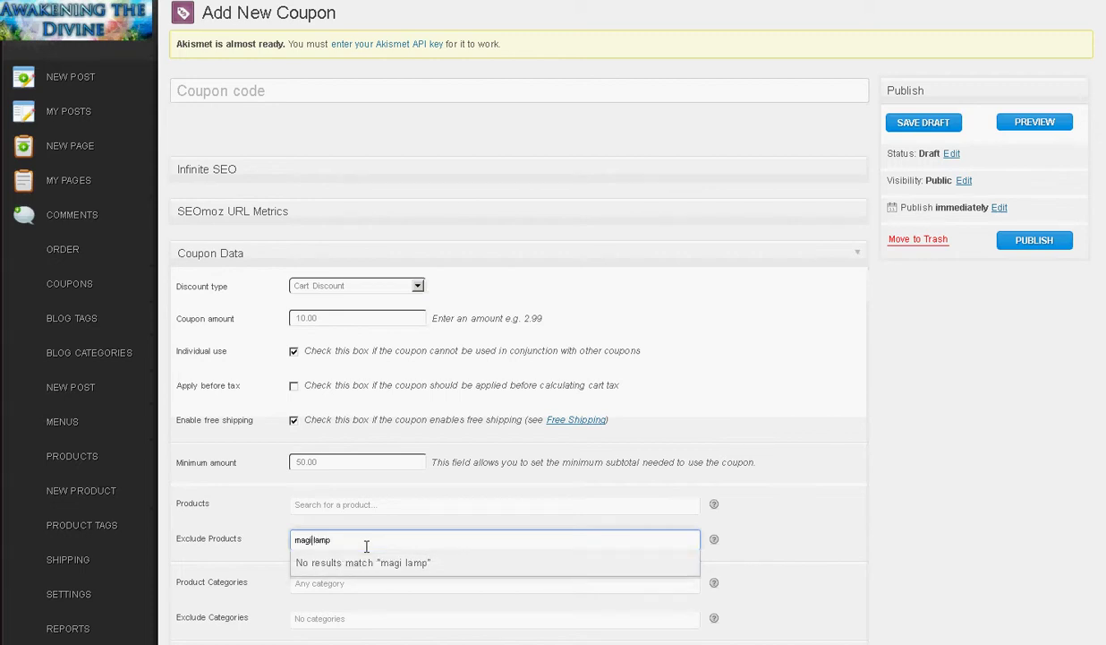
left_click(366, 543)
type("c")
left_click(360, 539)
Search 'magic lamp' again and add Magic Lamp to excluded products, leaving Products empty
key("BackSpace")
key("BackSpace")
key("BackSpace")
key("BackSpace")
key("BackSpace")
key("BackSpace")
key("BackSpace")
key("BackSpace")
key("BackSpace")
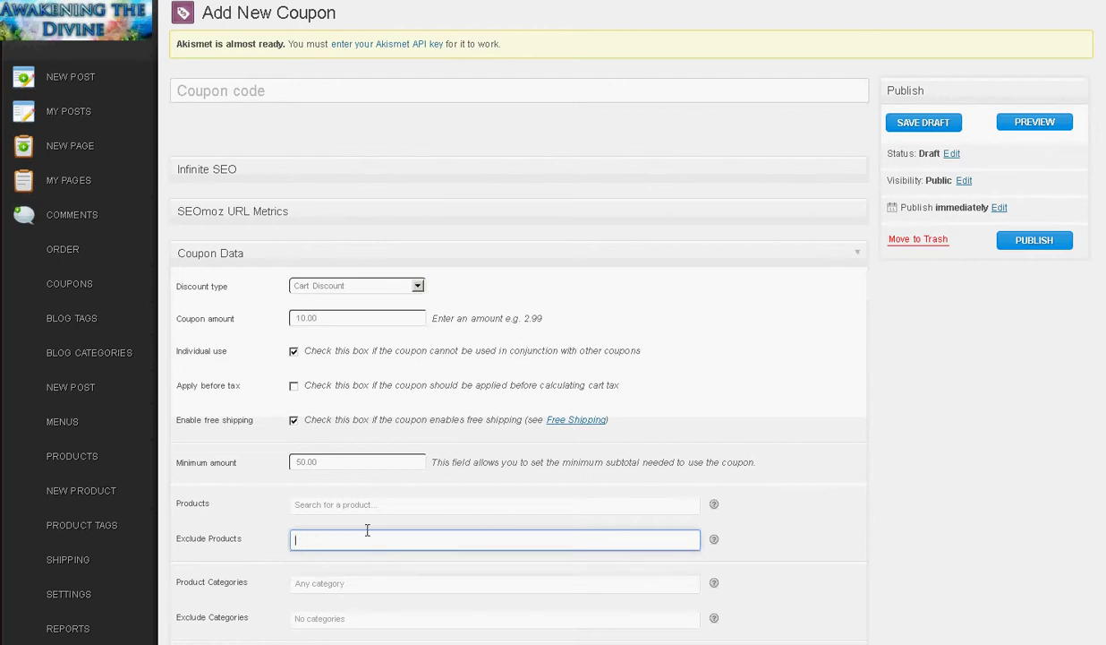
type("magic lamp")
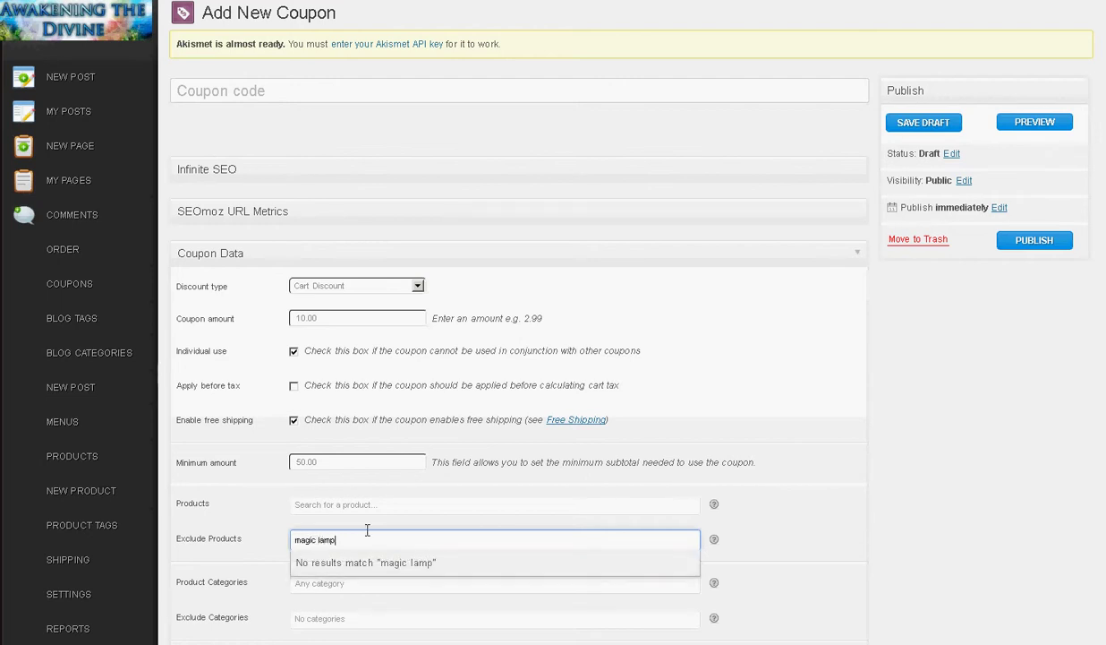
left_click(380, 557)
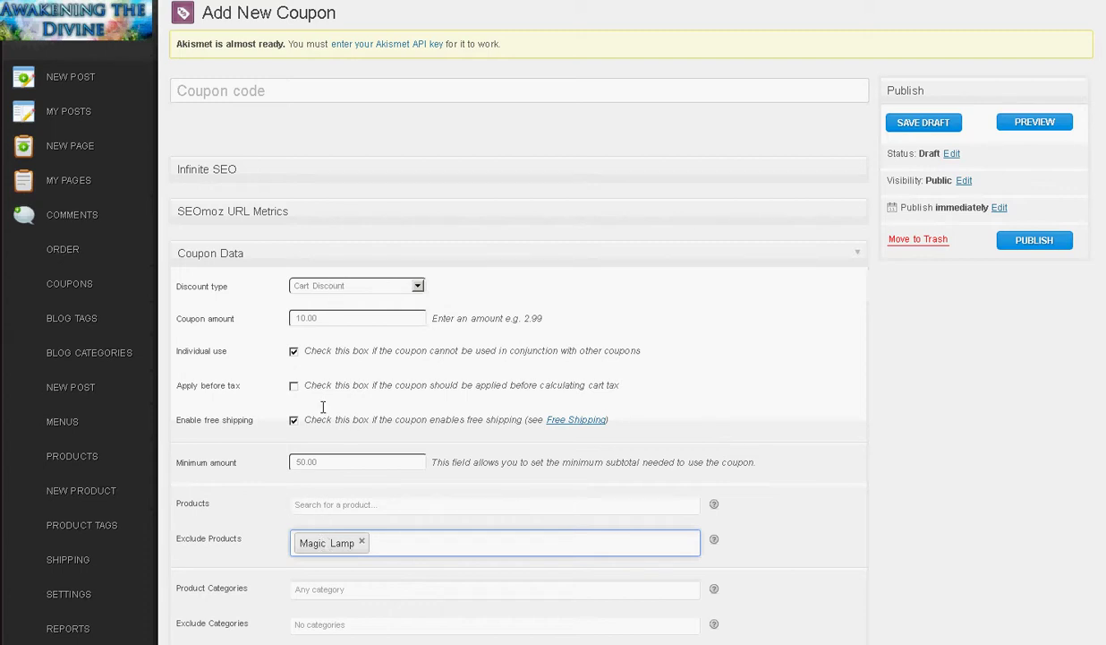
left_click(330, 501)
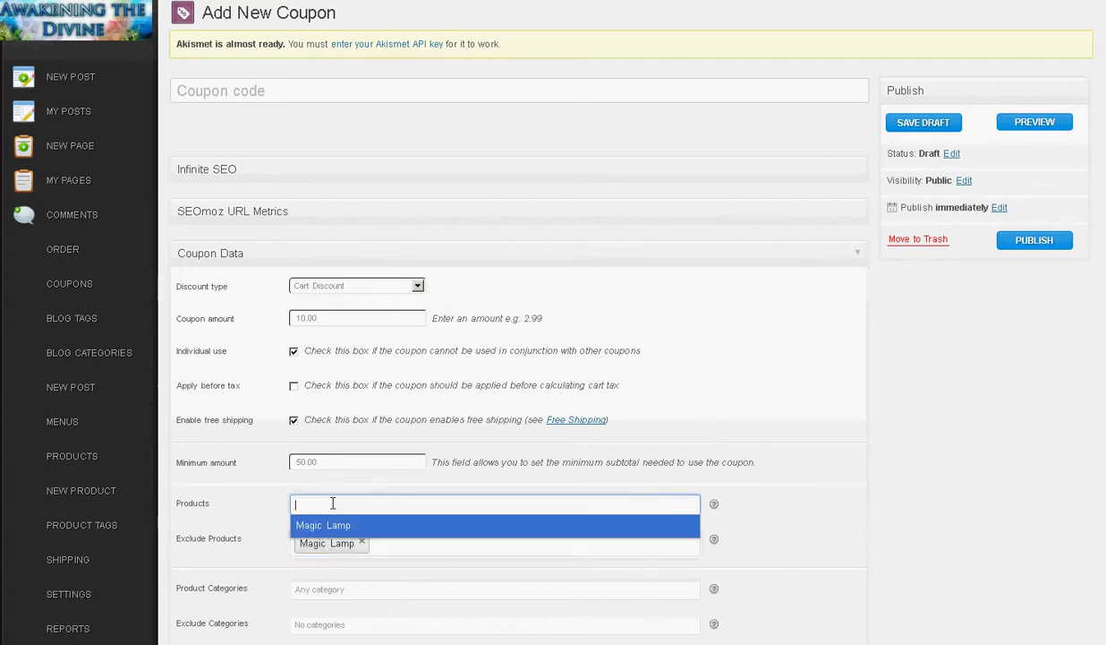
left_click(257, 504)
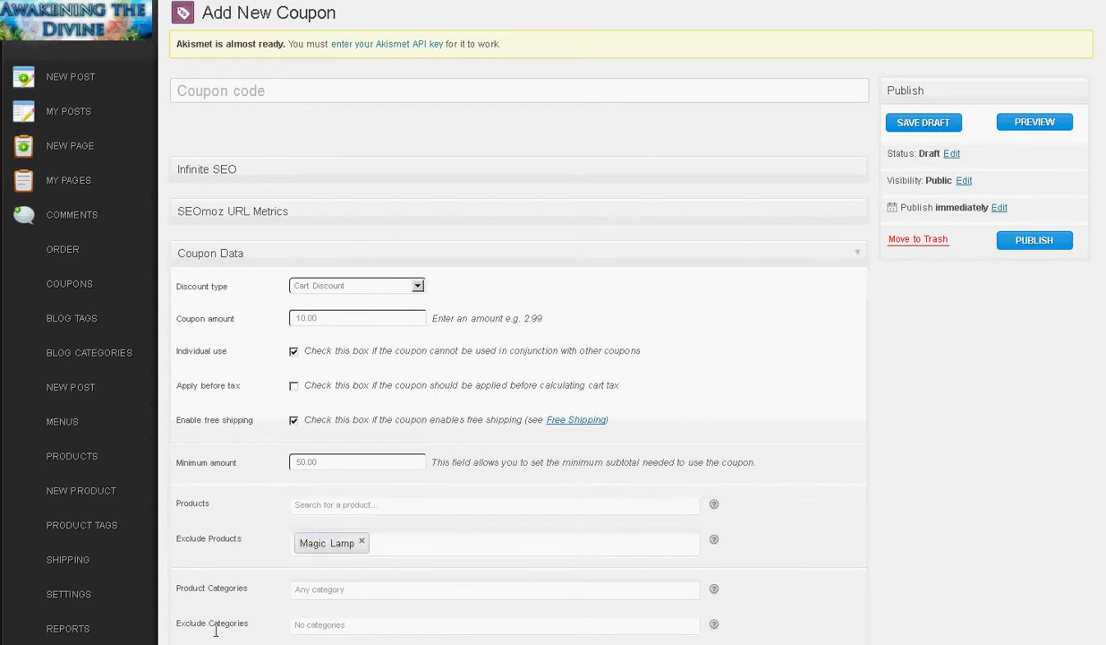
Set the coupon's expiry date to March 31 and publish it
scroll(215, 629, "down", 1)
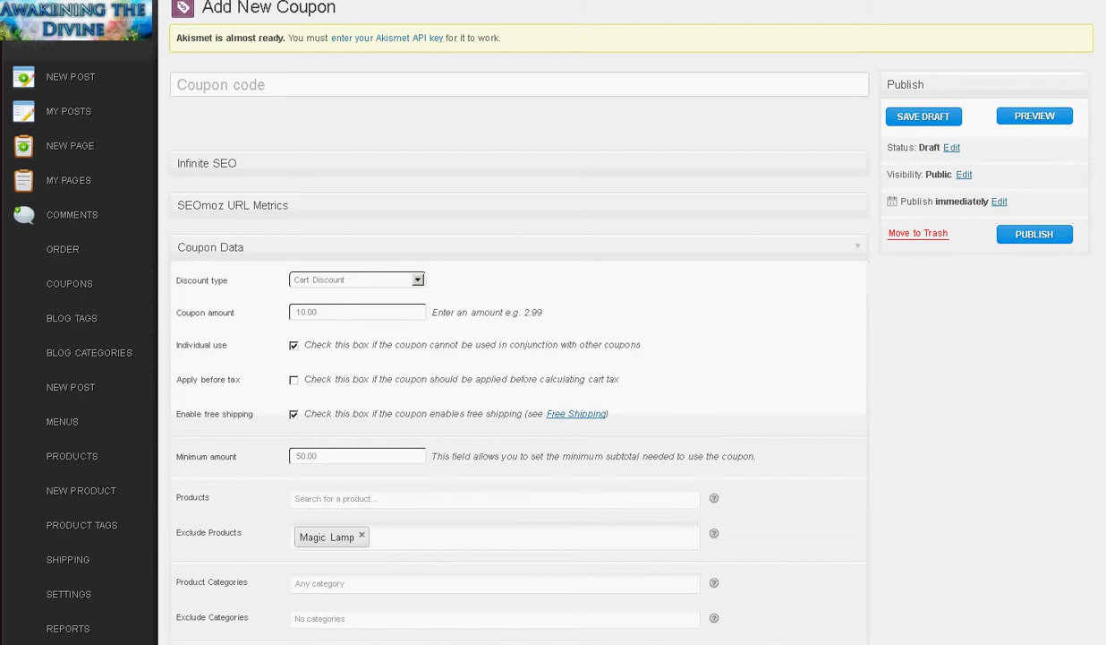
left_click(1034, 233)
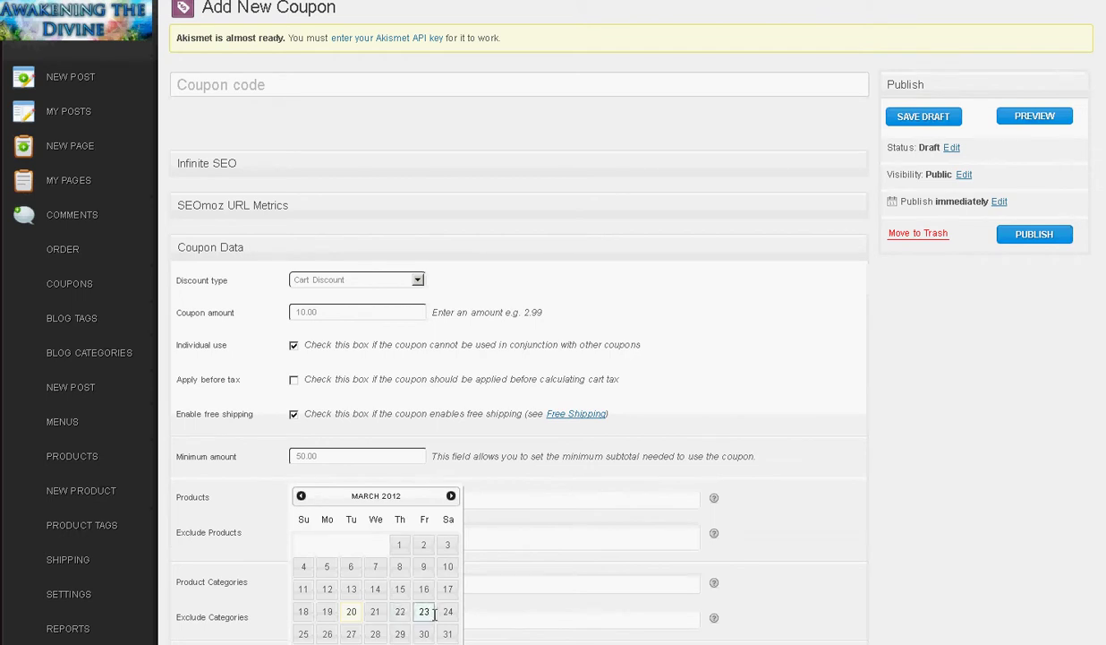
left_click(449, 634)
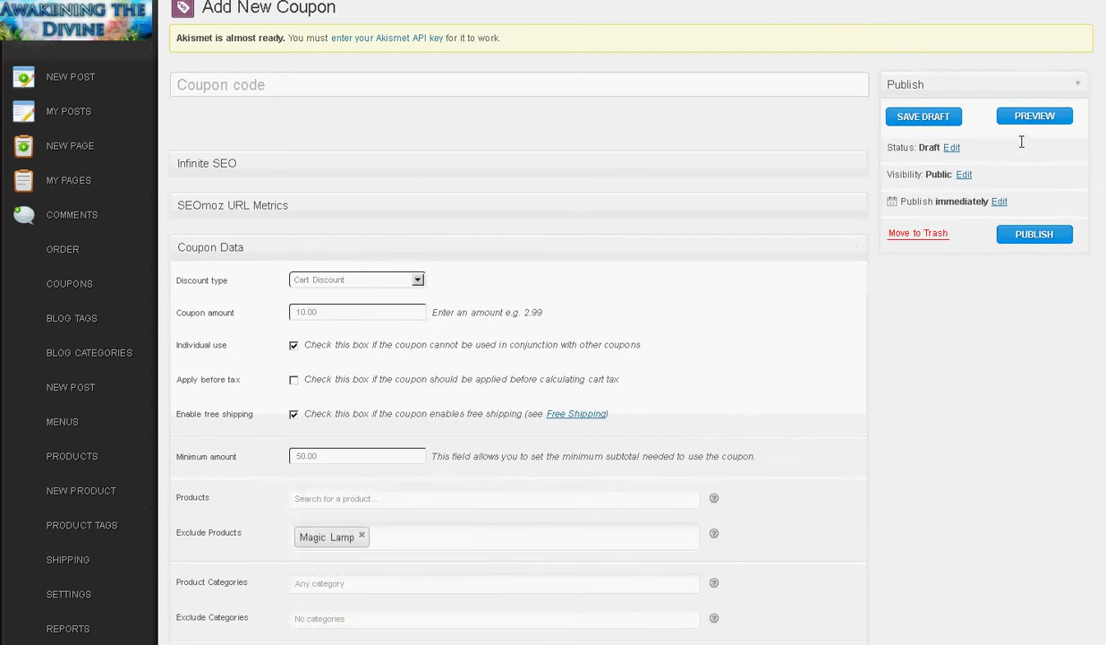
left_click(1016, 236)
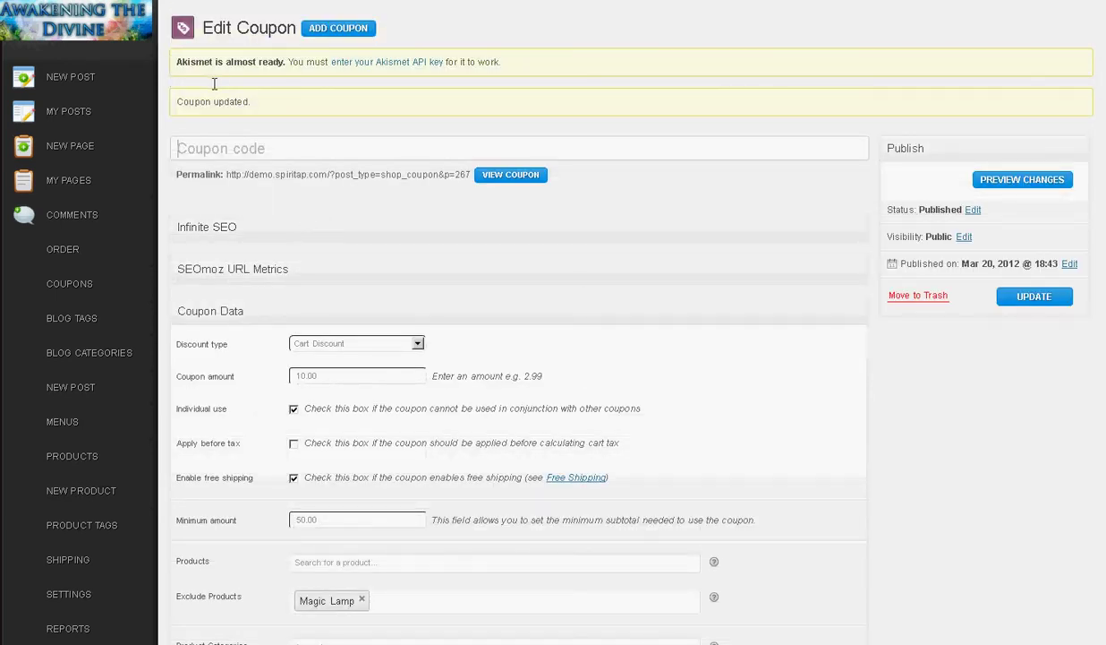
Enter '$10 off' as the coupon code and update the coupon
left_click(227, 148)
type("$10 off")
left_click(1034, 296)
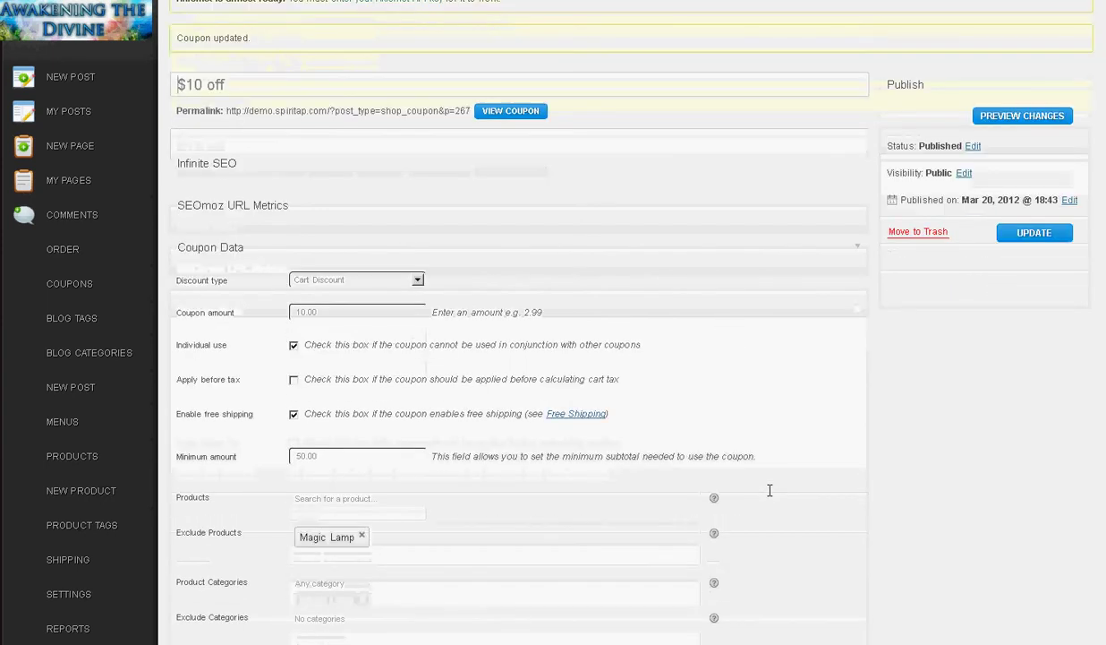
scroll(770, 490, "up", 1)
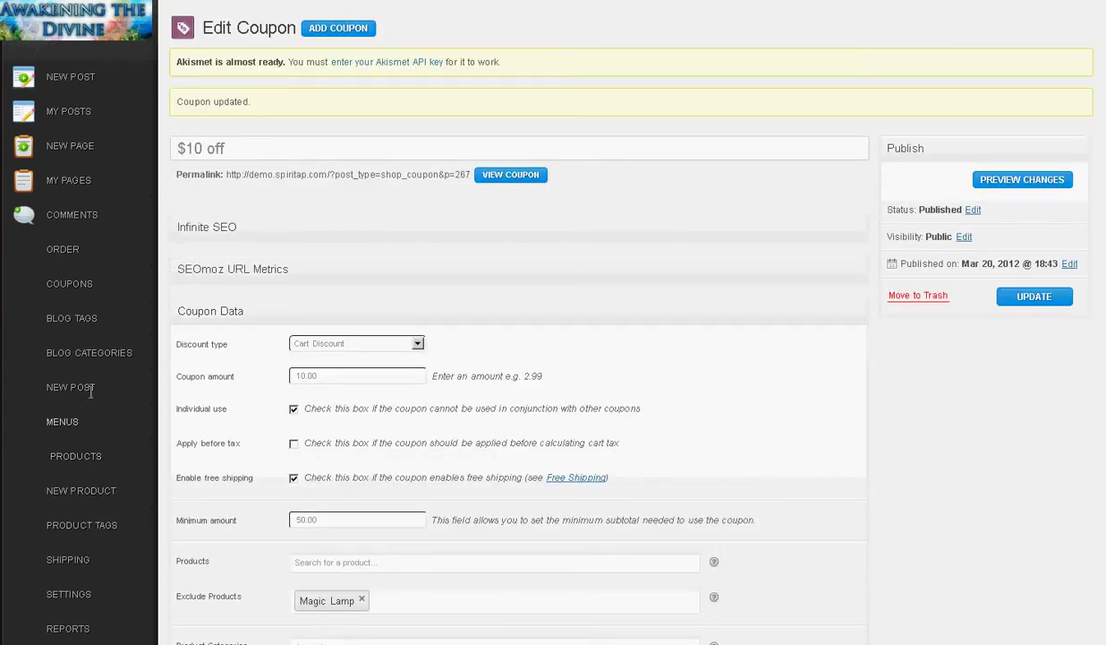
left_click(85, 284)
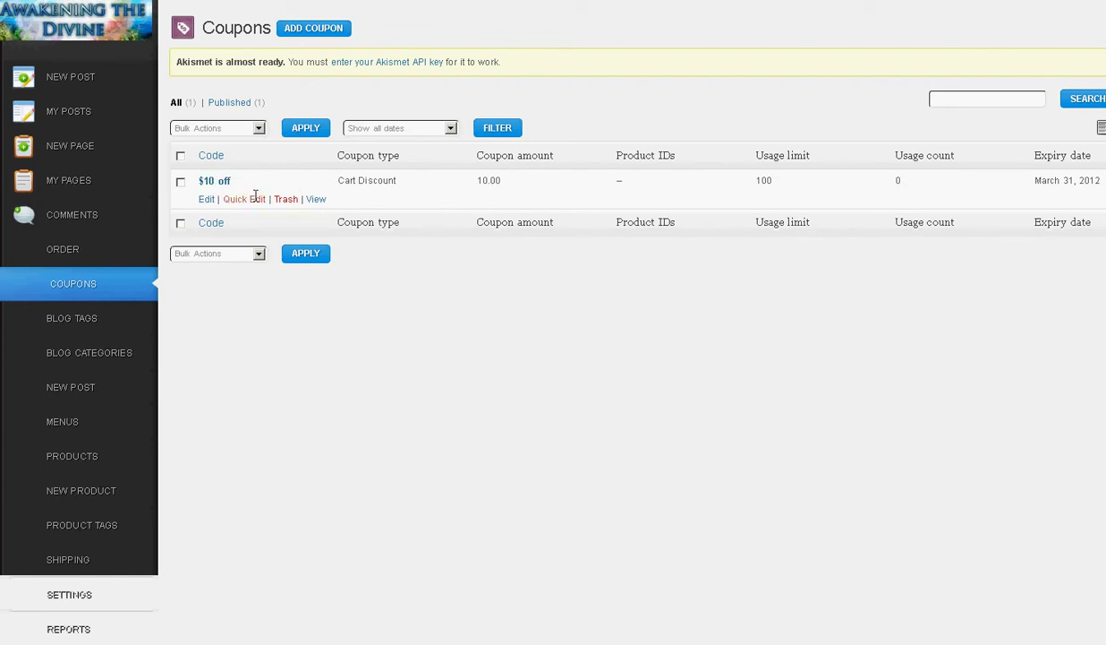
left_click(256, 197)
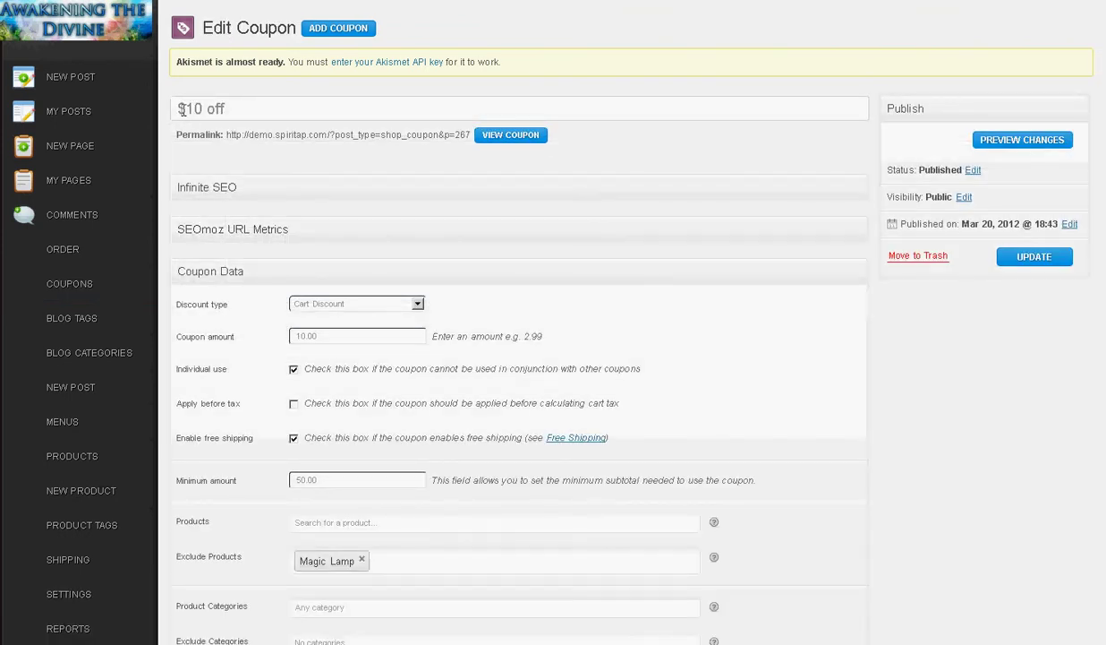
Replace the coupon code '$10 off' with '$10OFF' and save the coupon
left_click_drag(179, 109, 150, 101)
left_click(291, 107)
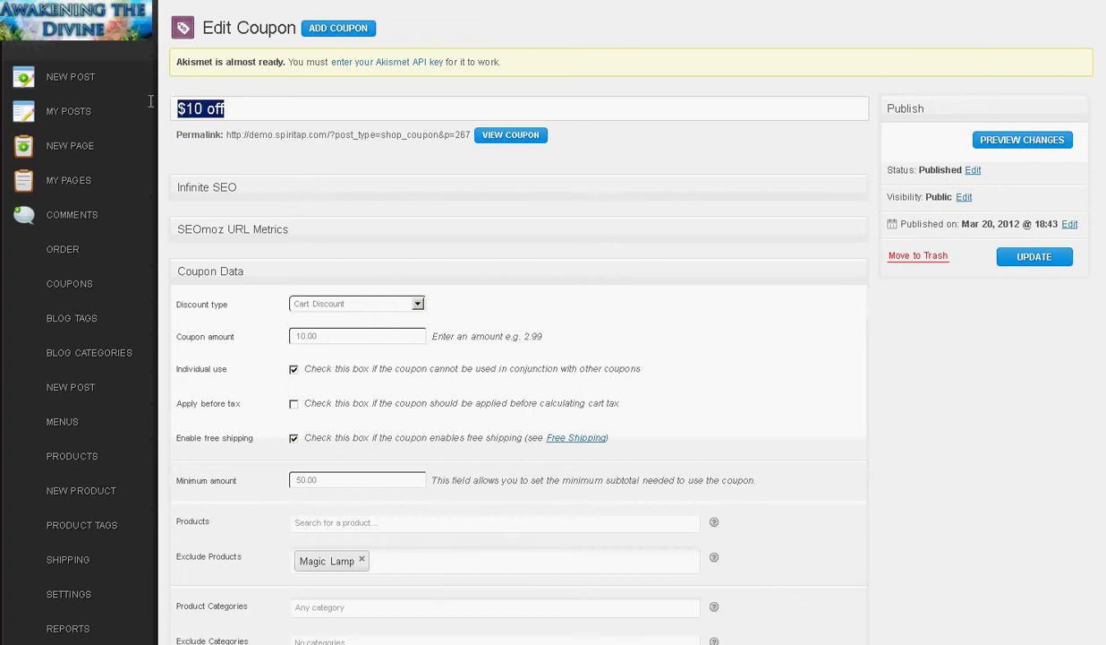
type("$10")
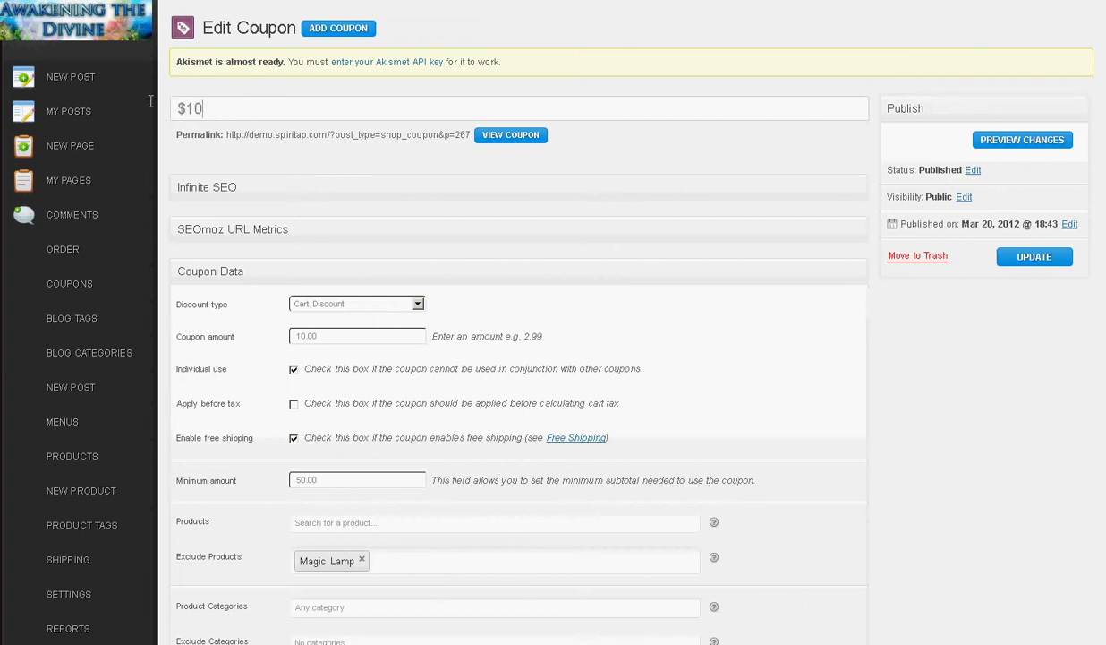
type("OFF")
left_click_drag(176, 107, 324, 107)
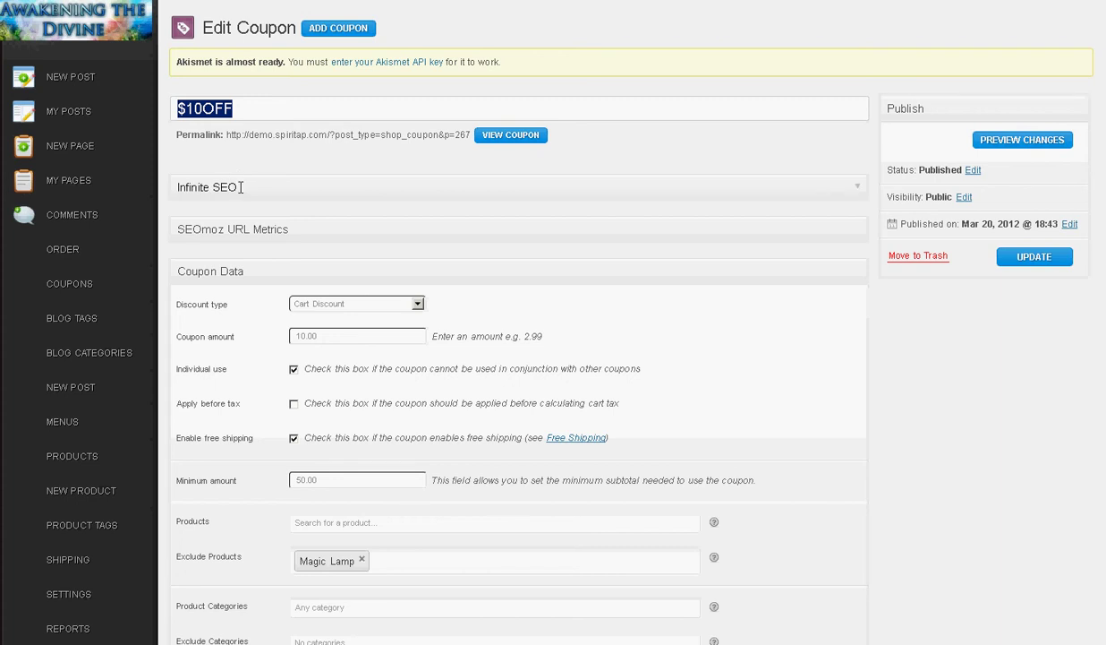
left_click(180, 108)
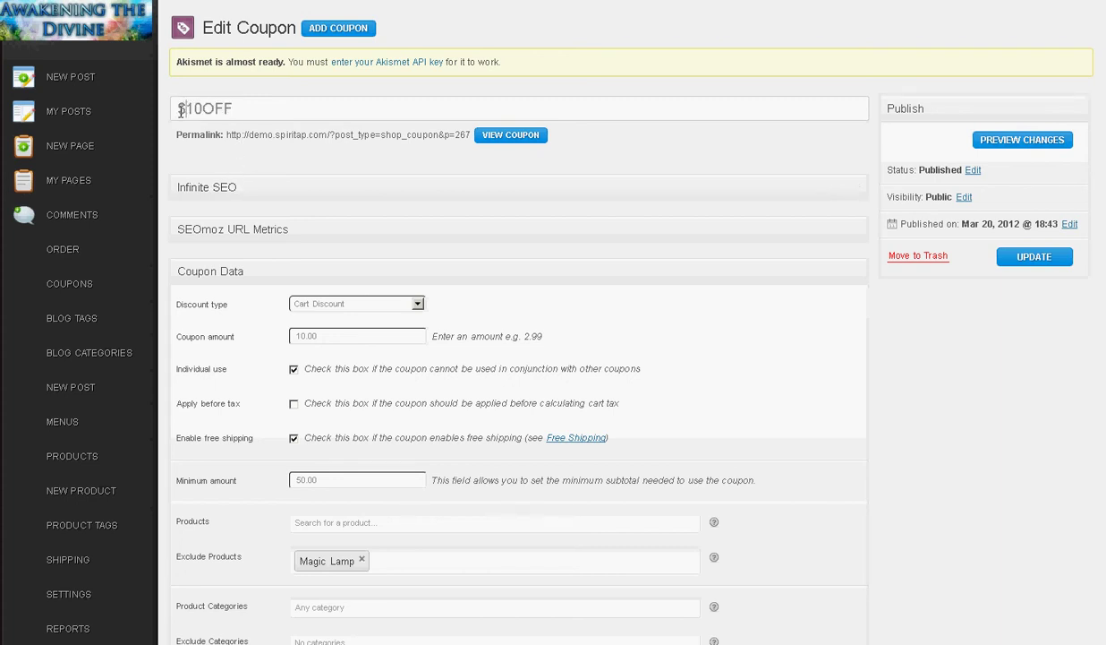
left_click_drag(176, 108, 551, 111)
left_click(1034, 257)
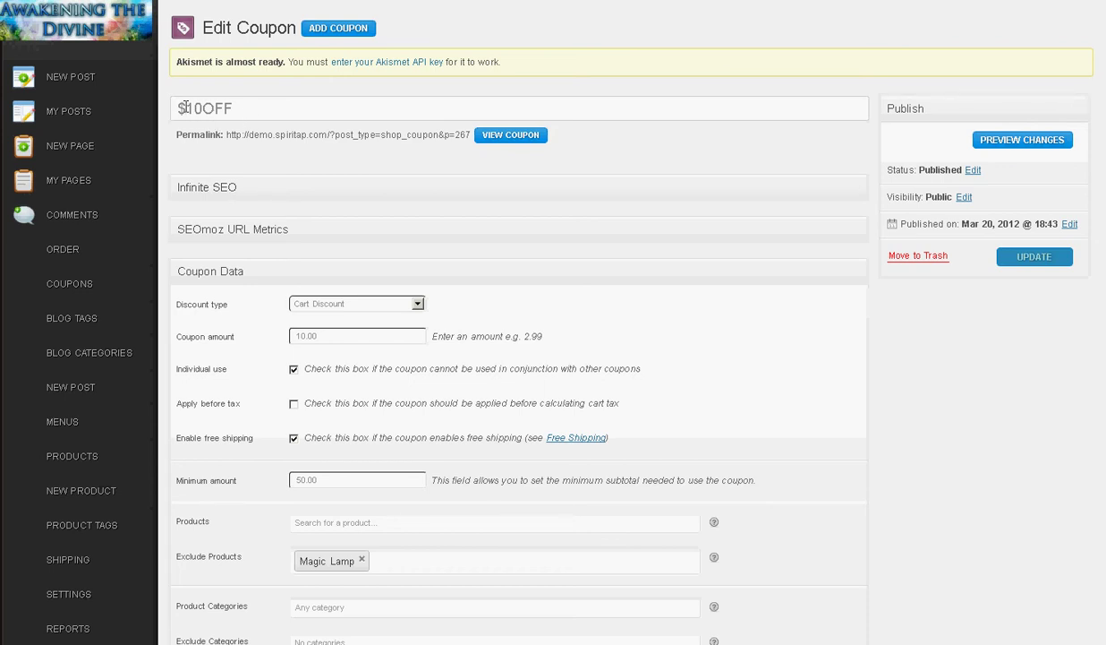
key("Return")
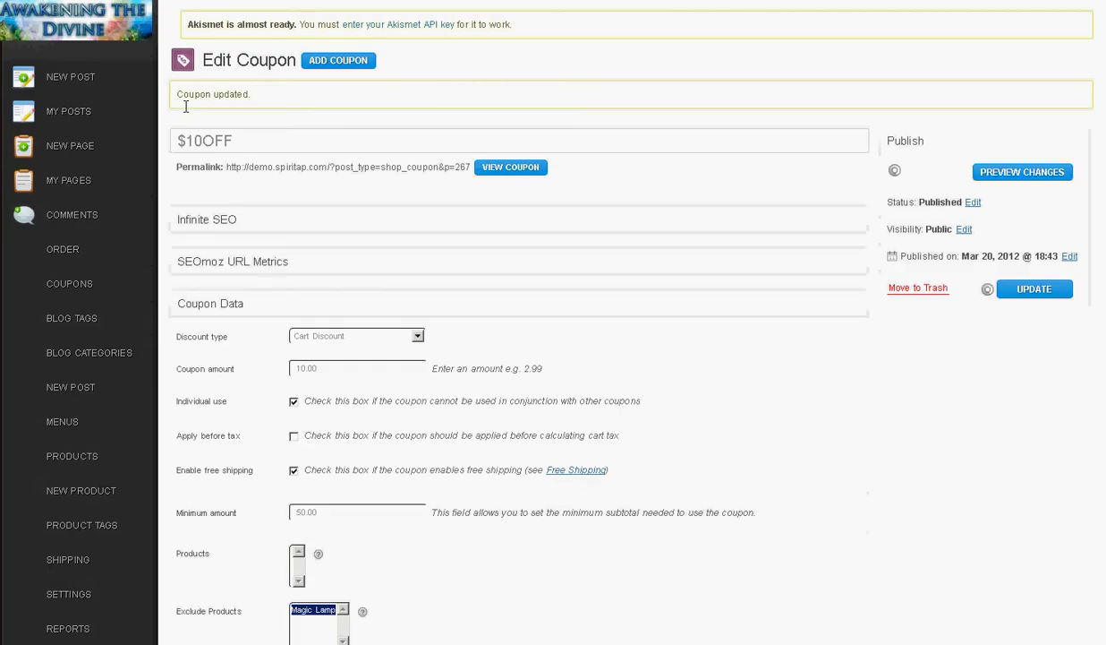